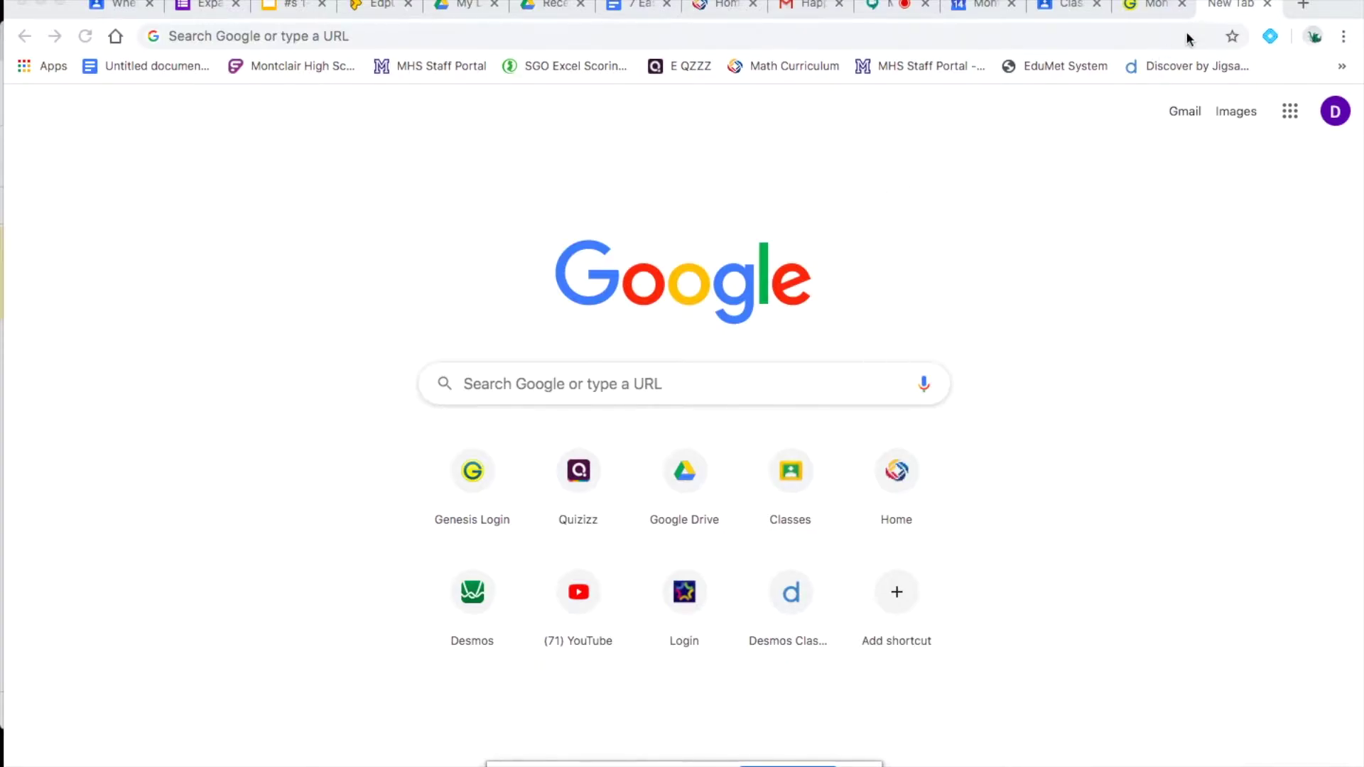
Open Google Calendar at calendar.google.com and show the day view for Sunday, March 15, 2020.
click(965, 37)
text(calendar.google.com)
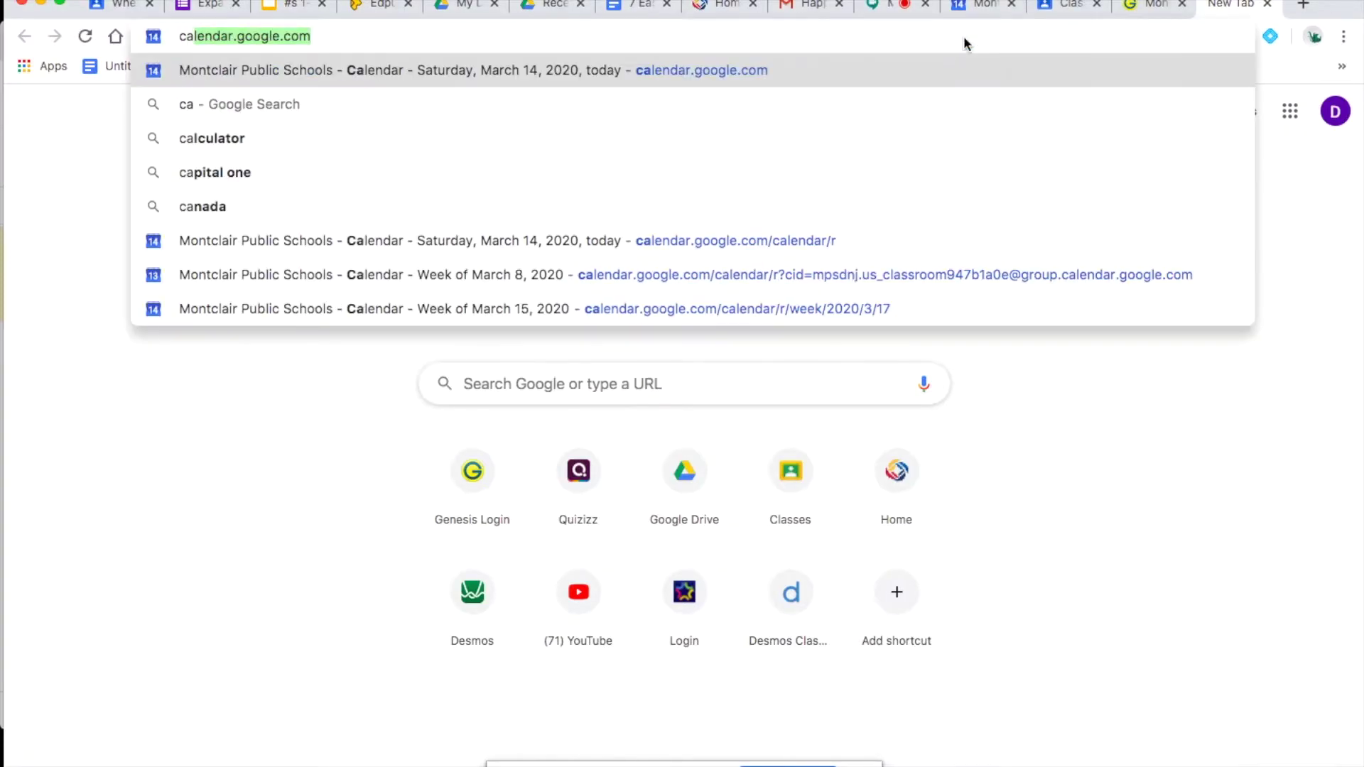
key(Return)
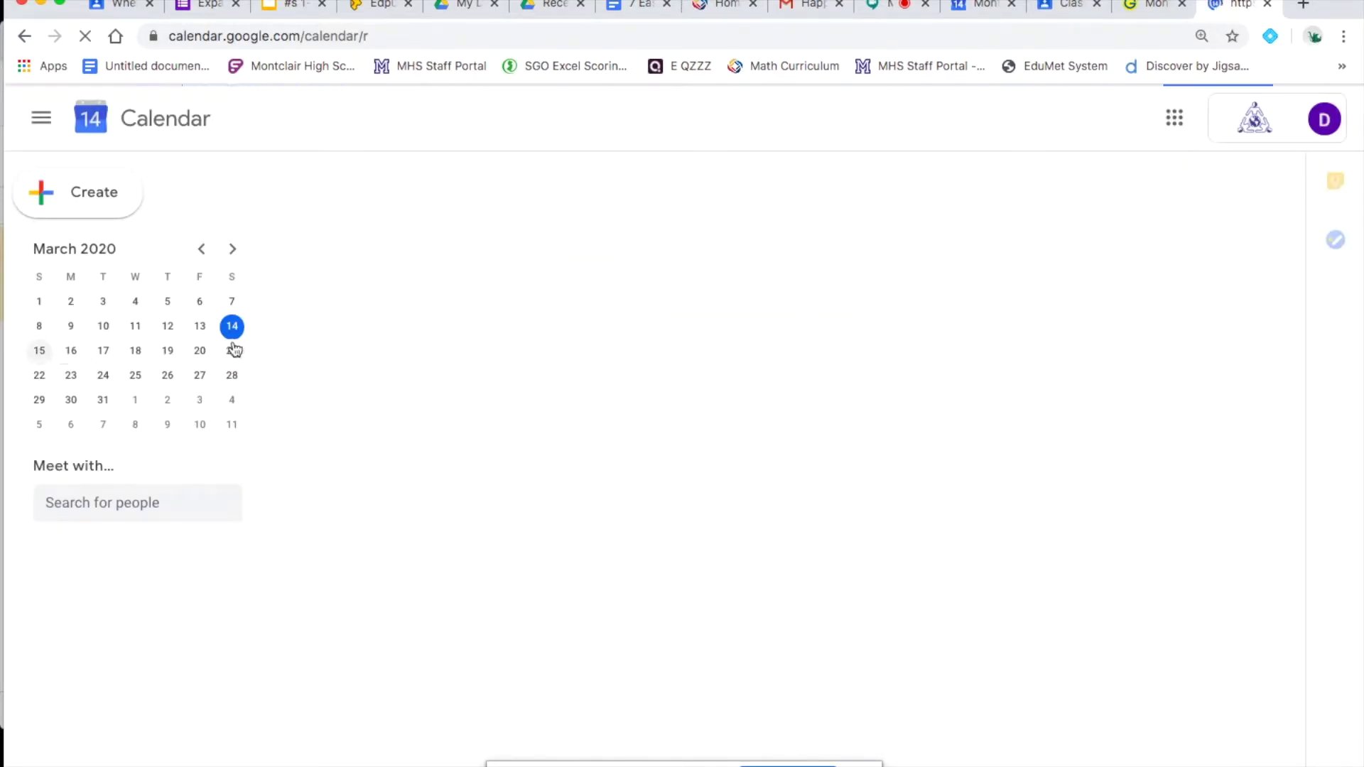
click(39, 353)
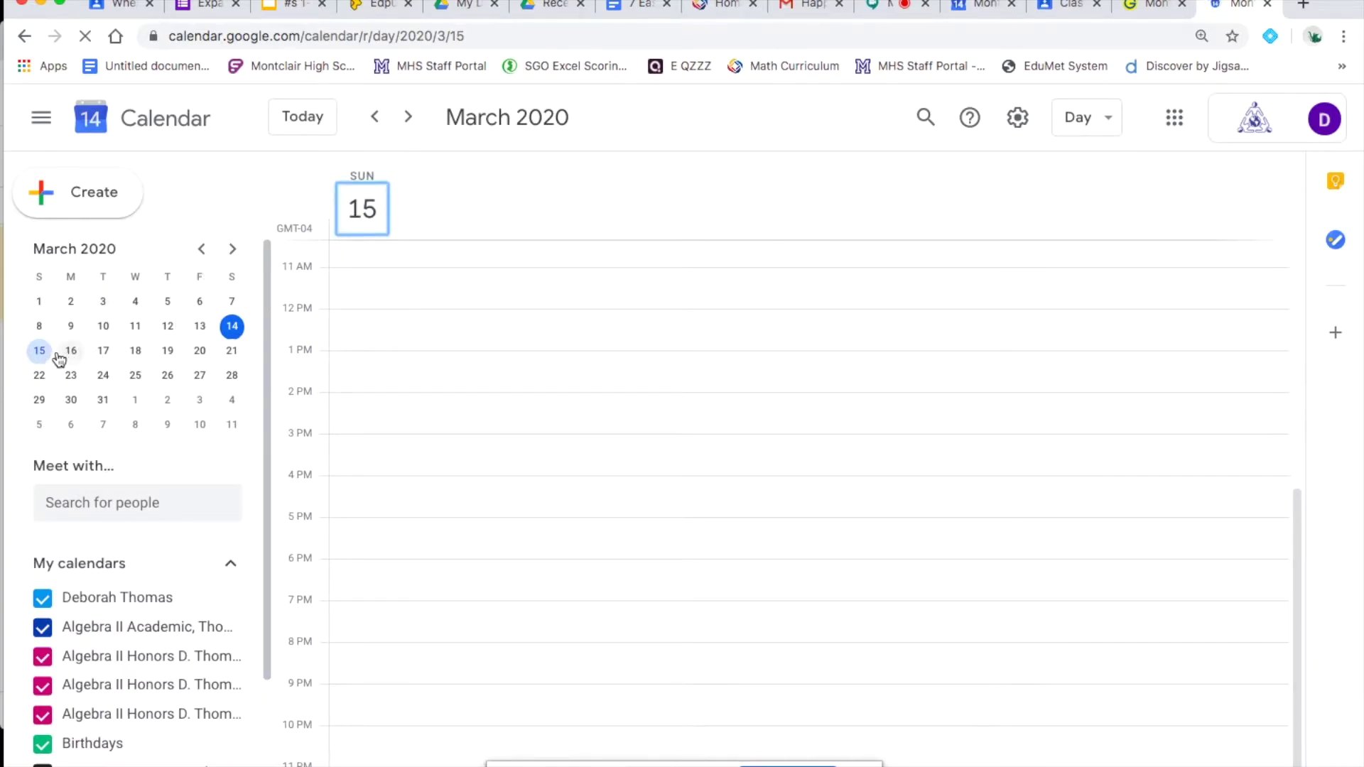
Create a new untitled event on March 15 from 5:30 to 6:30pm and open its full editing page.
click(55, 200)
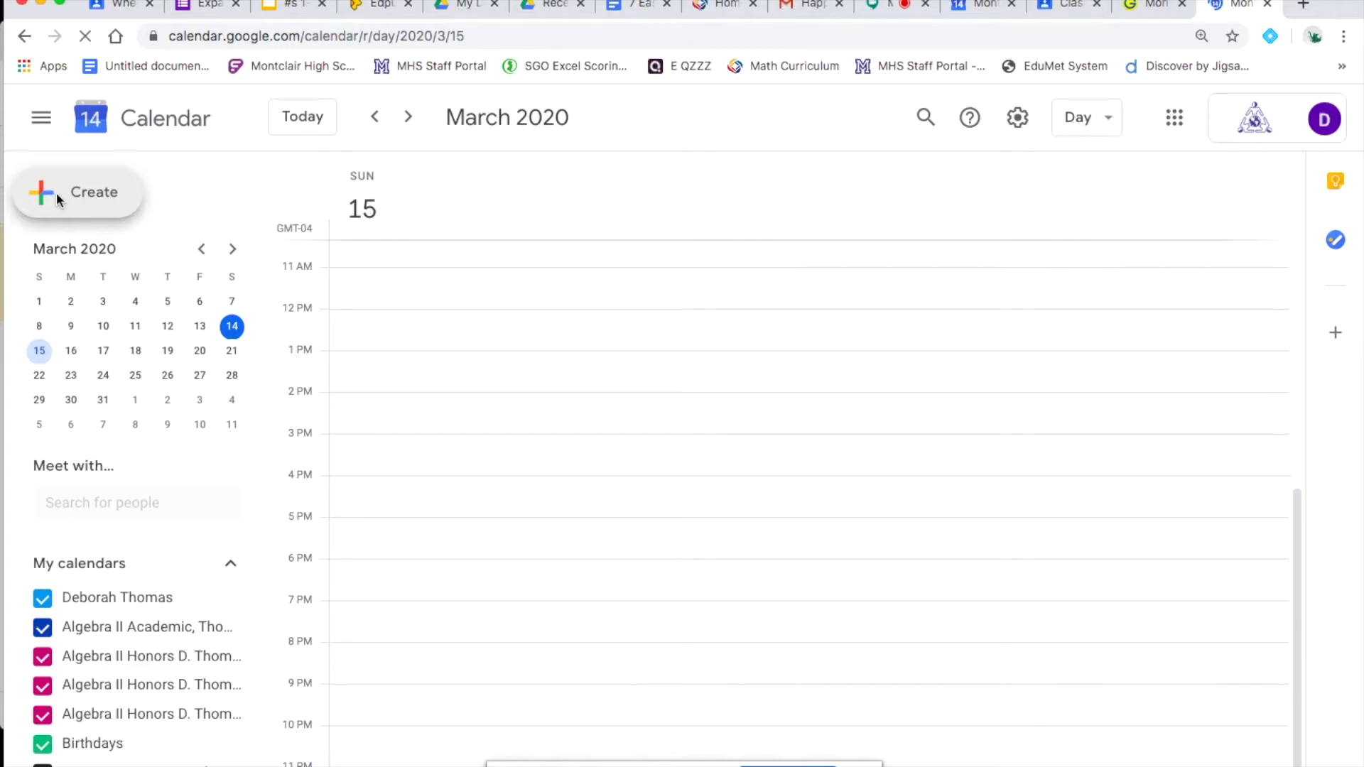
click(57, 193)
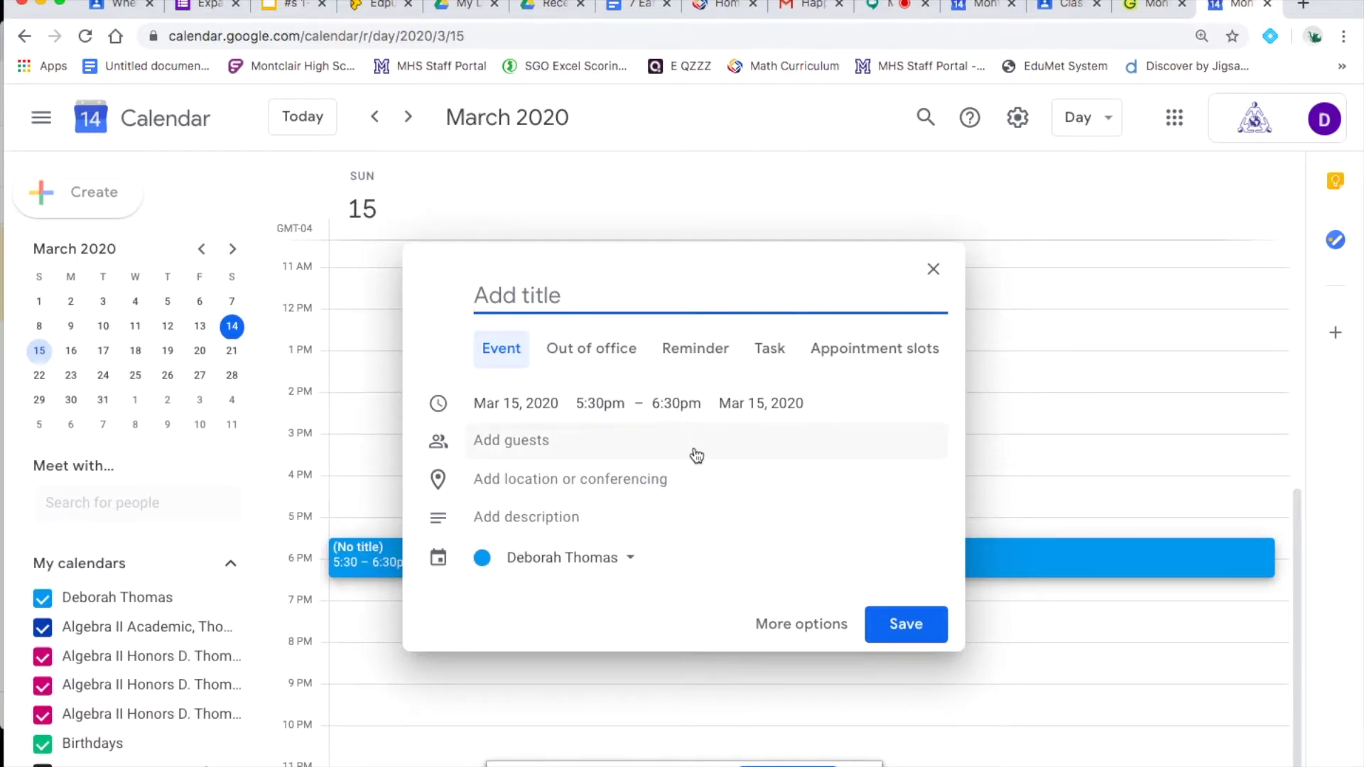
click(791, 624)
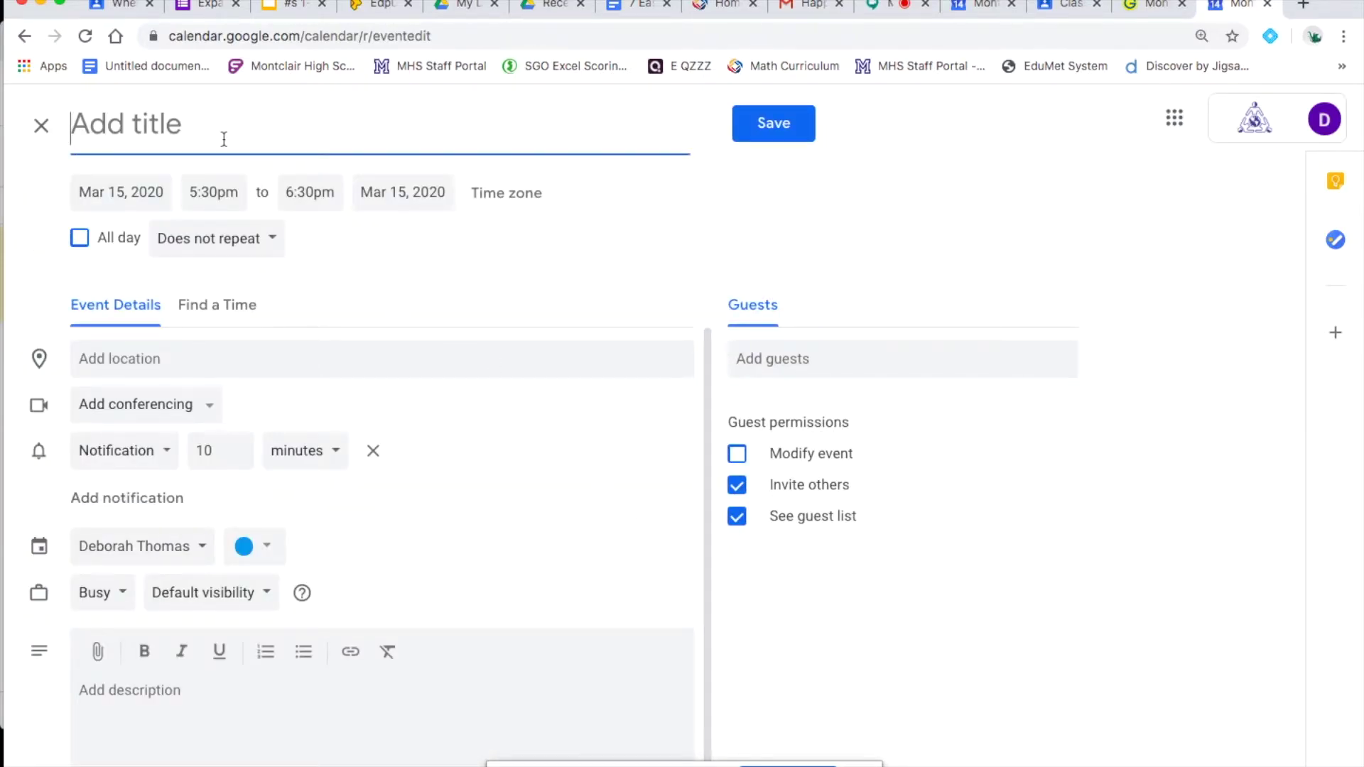
Title the event 'Option 2: Tech Help Meeting'.
text(Option 2:)
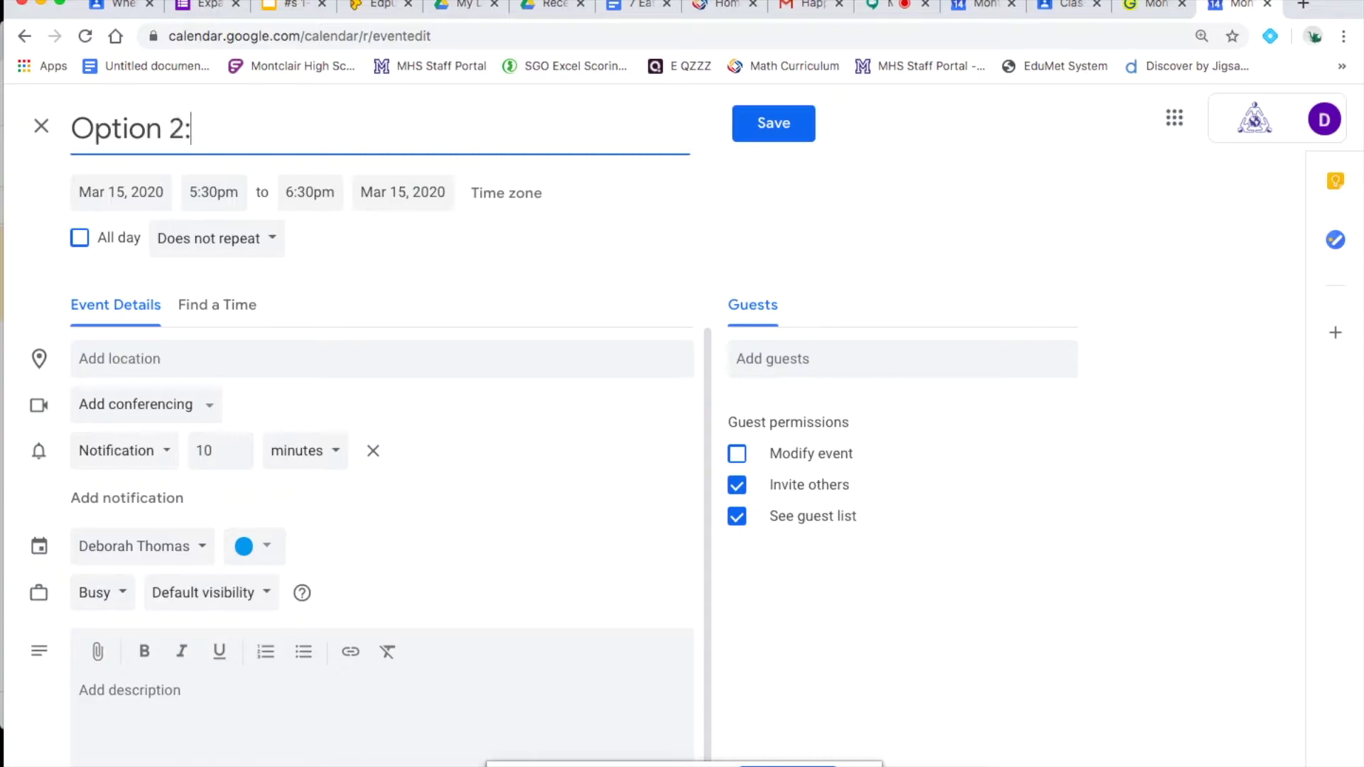
text( Tech)
key(BackSpace)
text(ch Help)
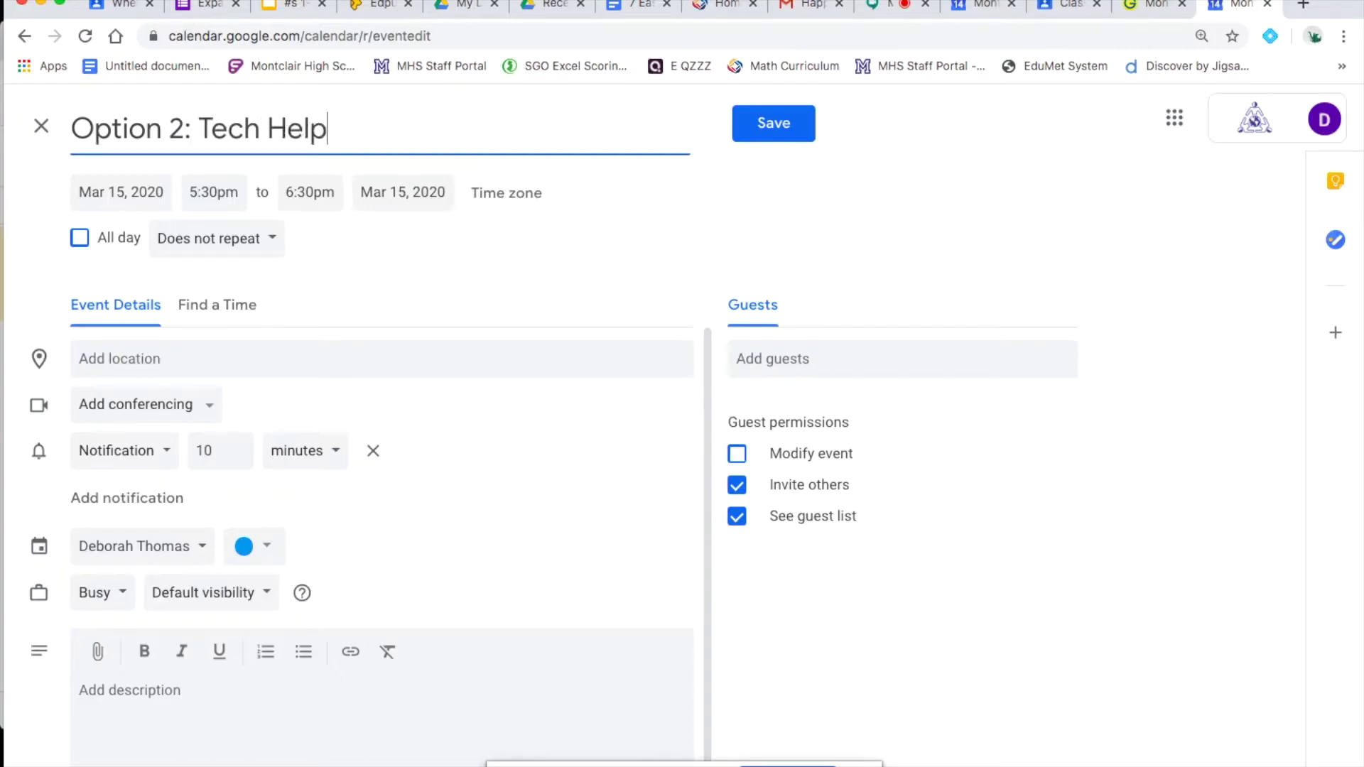
text( Session)
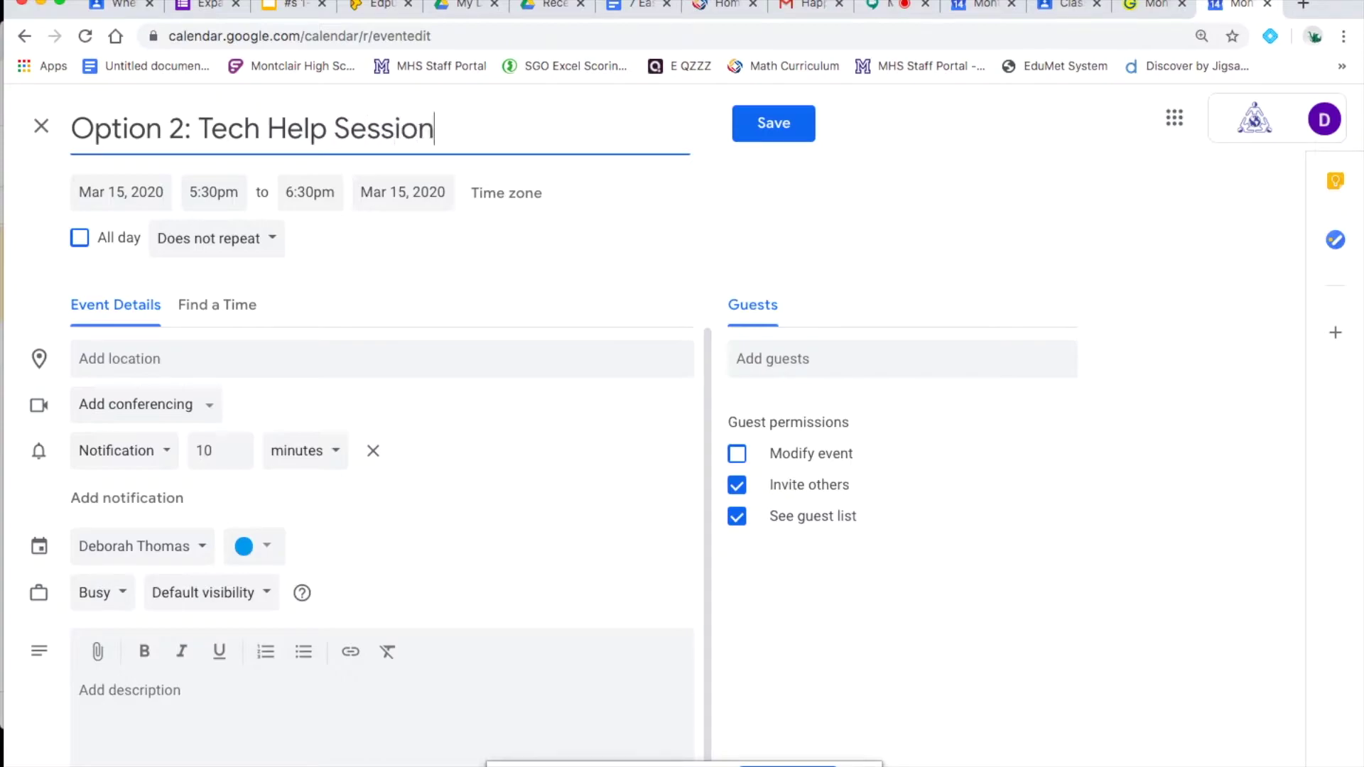
key(BackSpace)
key(BackSpace)
key(BackSpace)
key(BackSpace)
key(BackSpace)
key(BackSpace)
key(BackSpace)
text(Meeting)
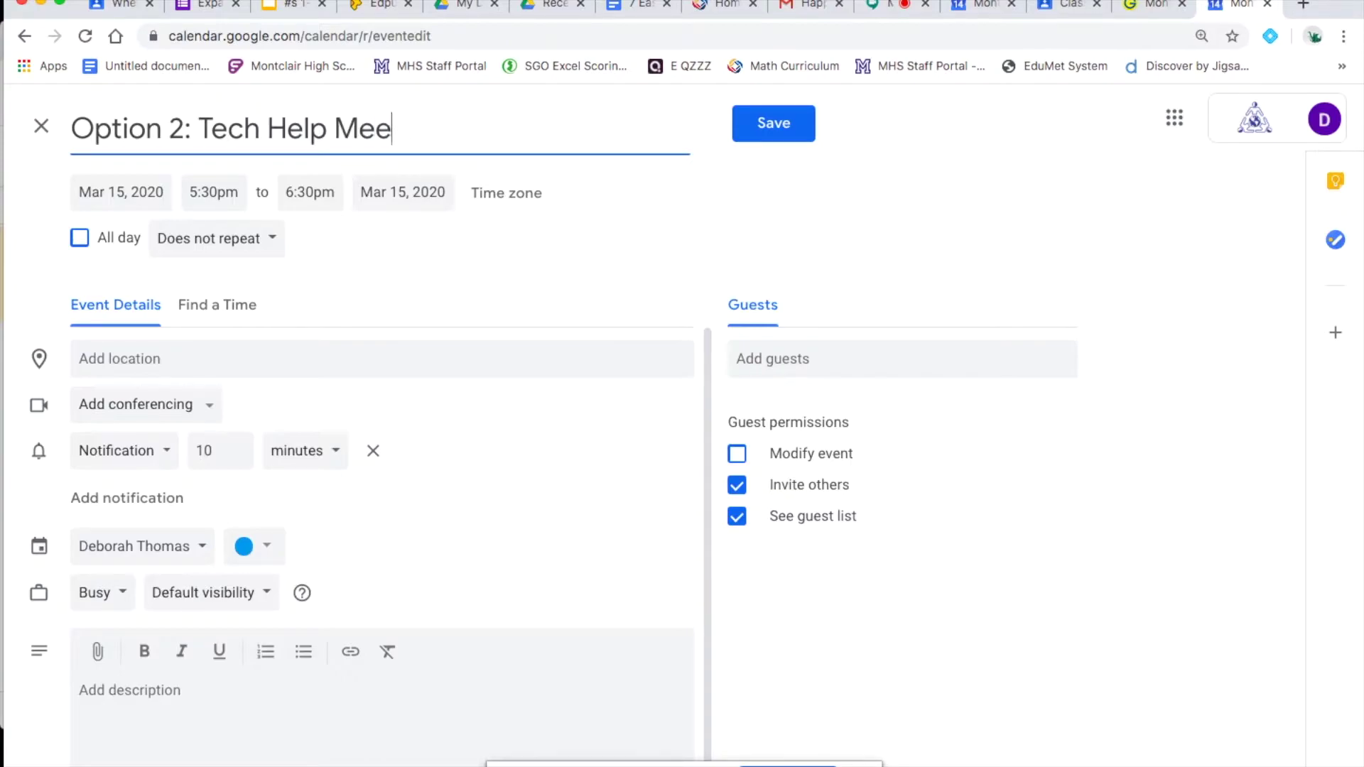
Reschedule the event to run from 1:00pm to 2:00pm.
click(218, 193)
scroll(230, 284, up, 8)
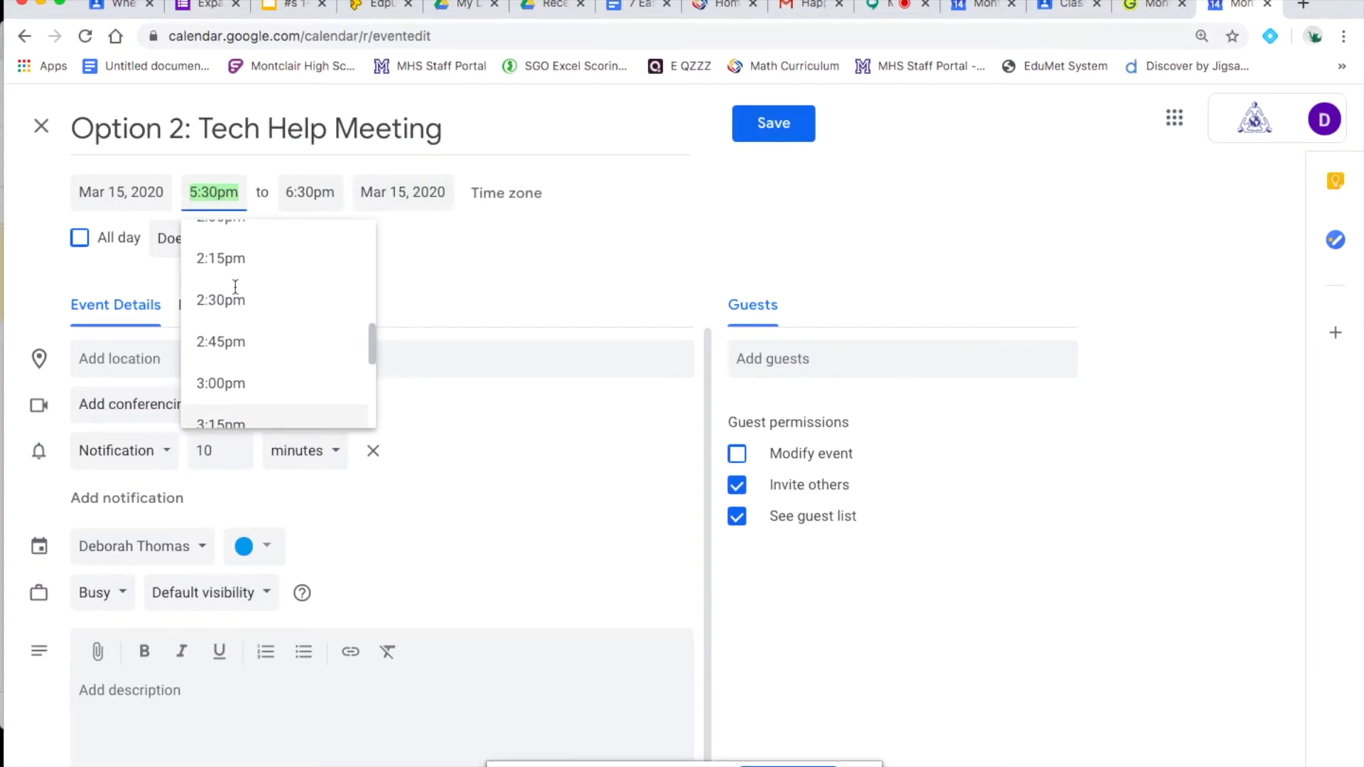
scroll(233, 284, up, 3)
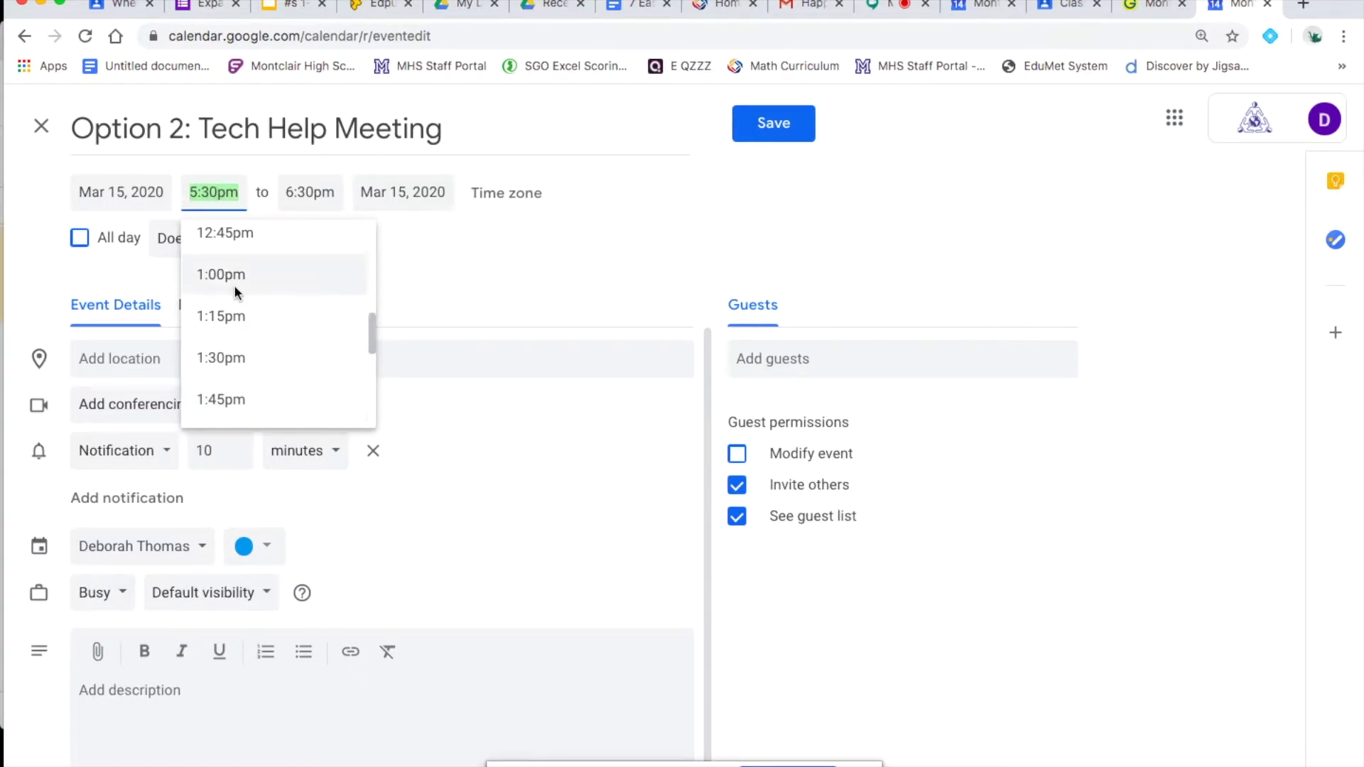
click(233, 284)
click(339, 197)
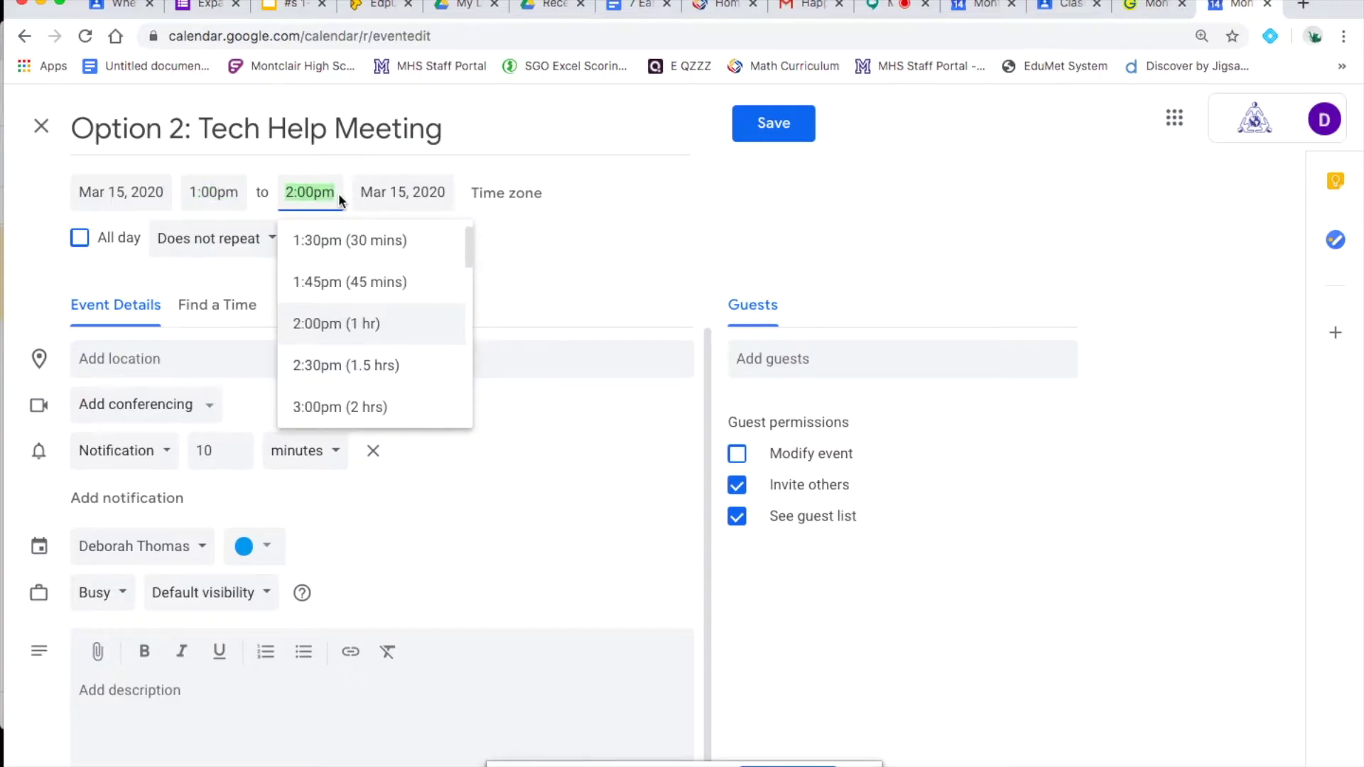
click(536, 247)
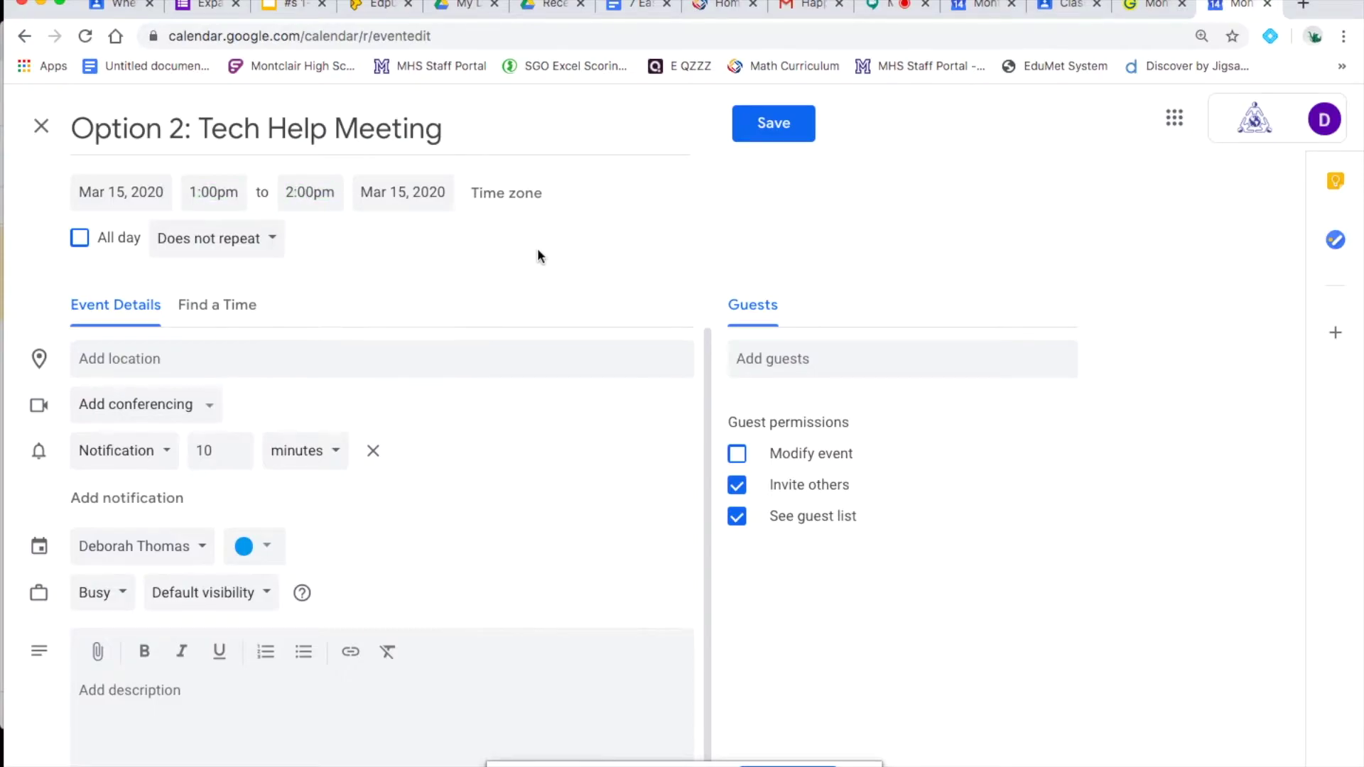
click(180, 363)
Attach a Hangouts Meet video call to the event.
click(167, 409)
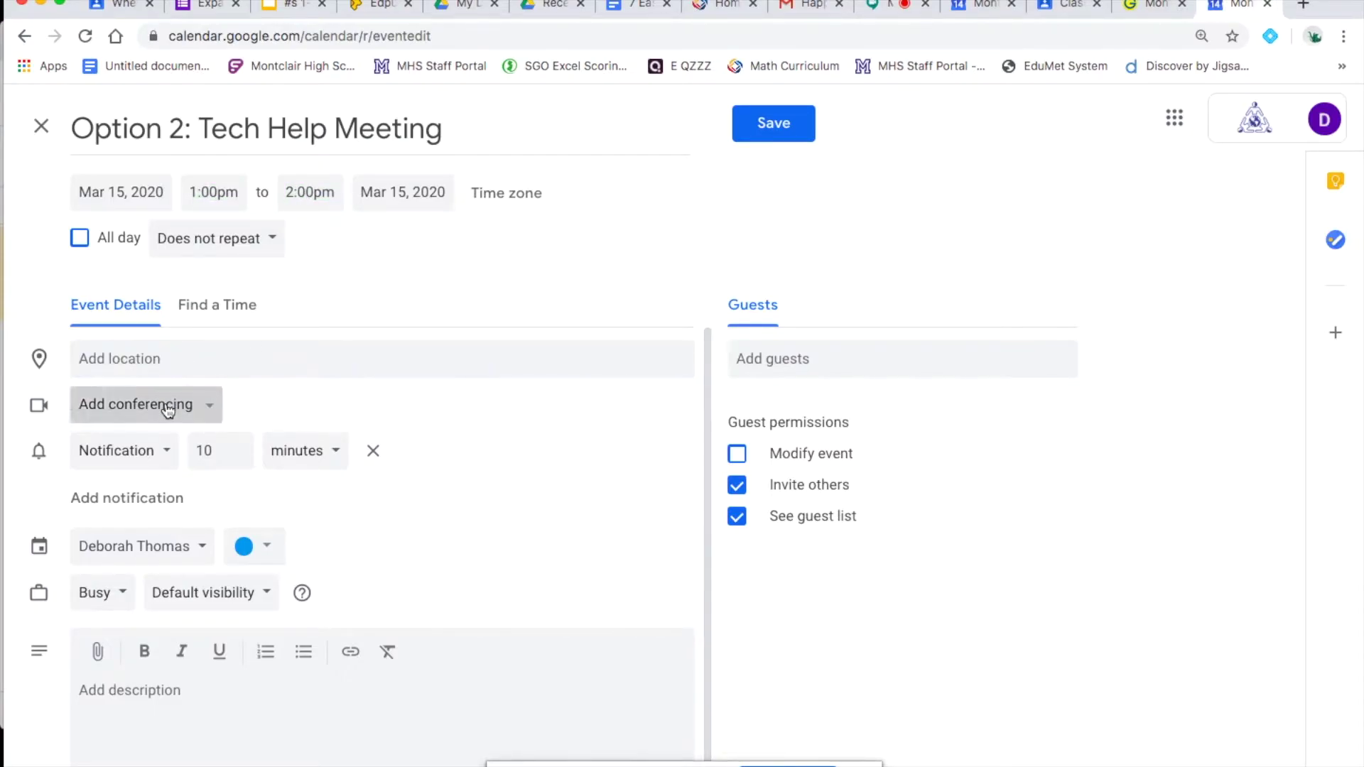
click(175, 459)
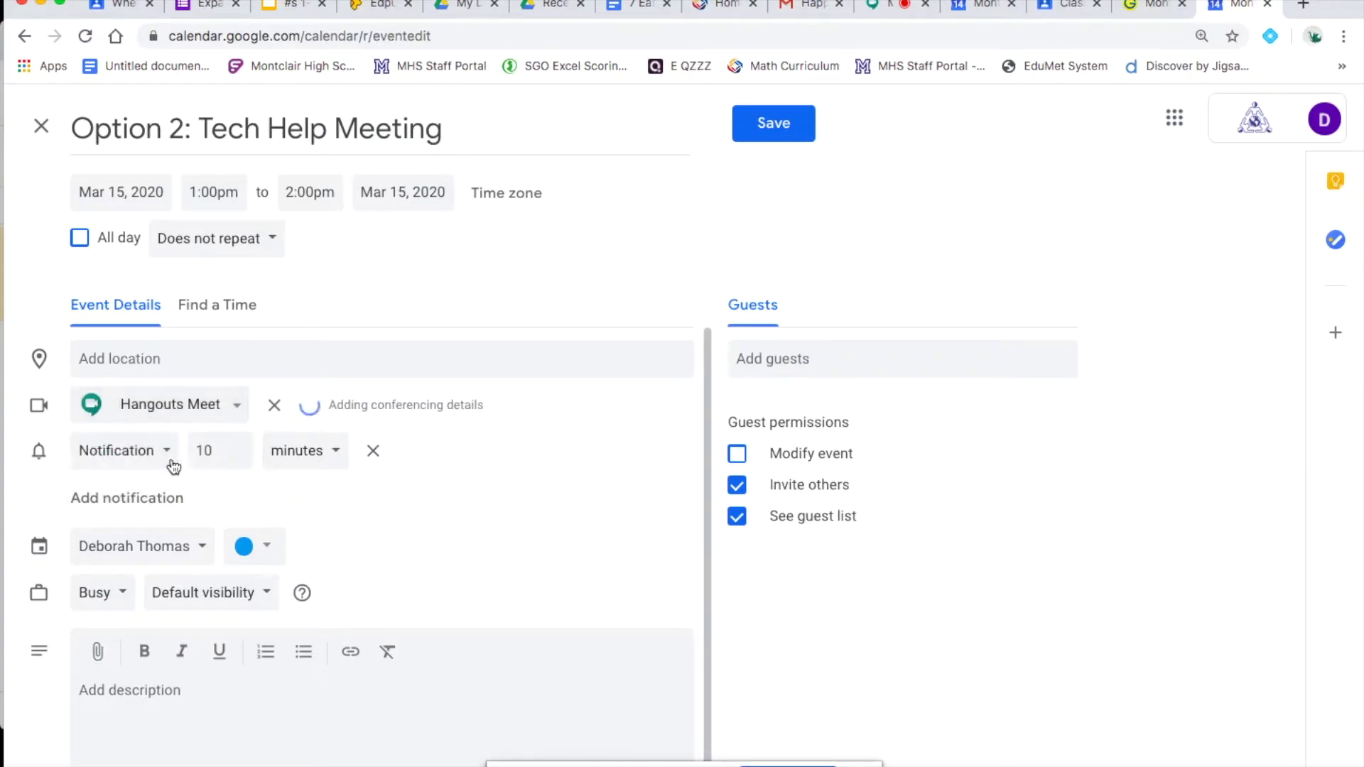
scroll(167, 509, down, 2)
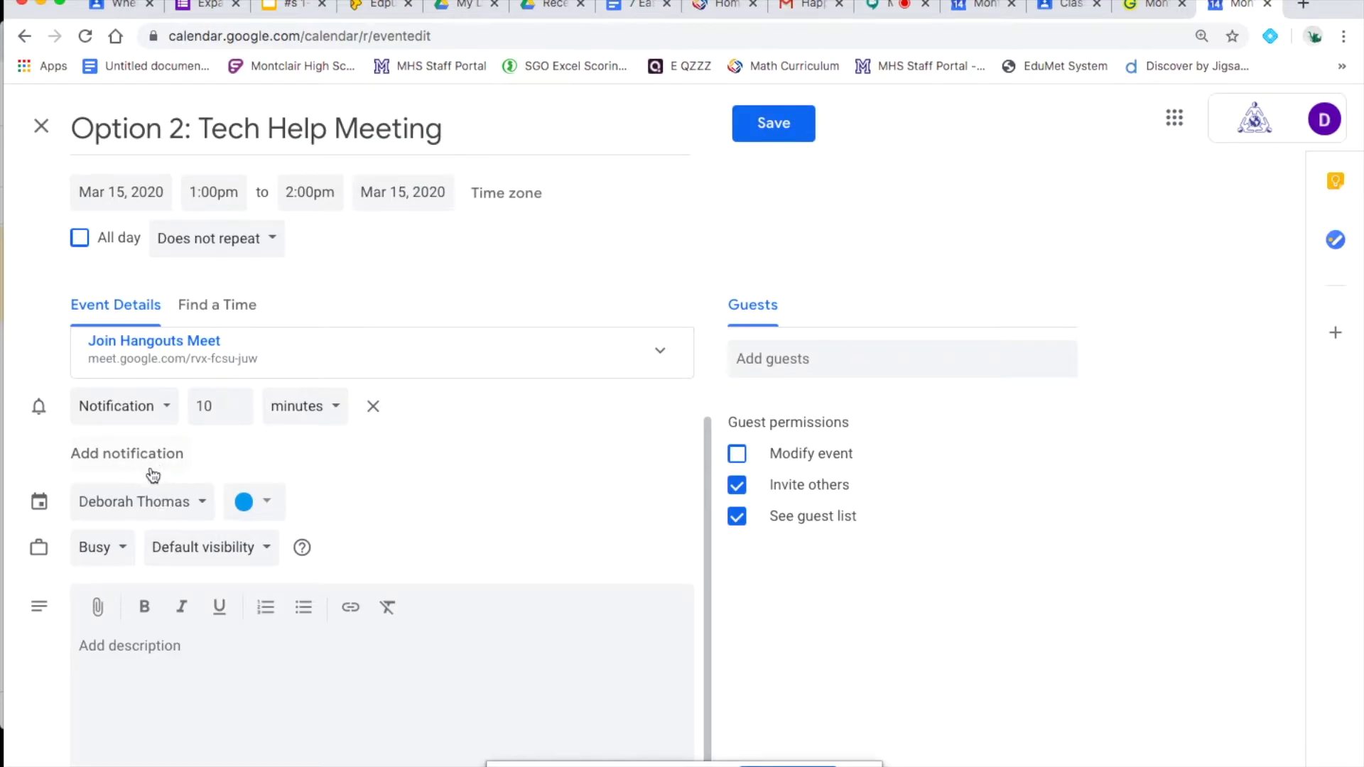
Write a description noting two meeting options, attend one or both: Option 1 = 10-11, Option 2 = 1-2.
text(There )
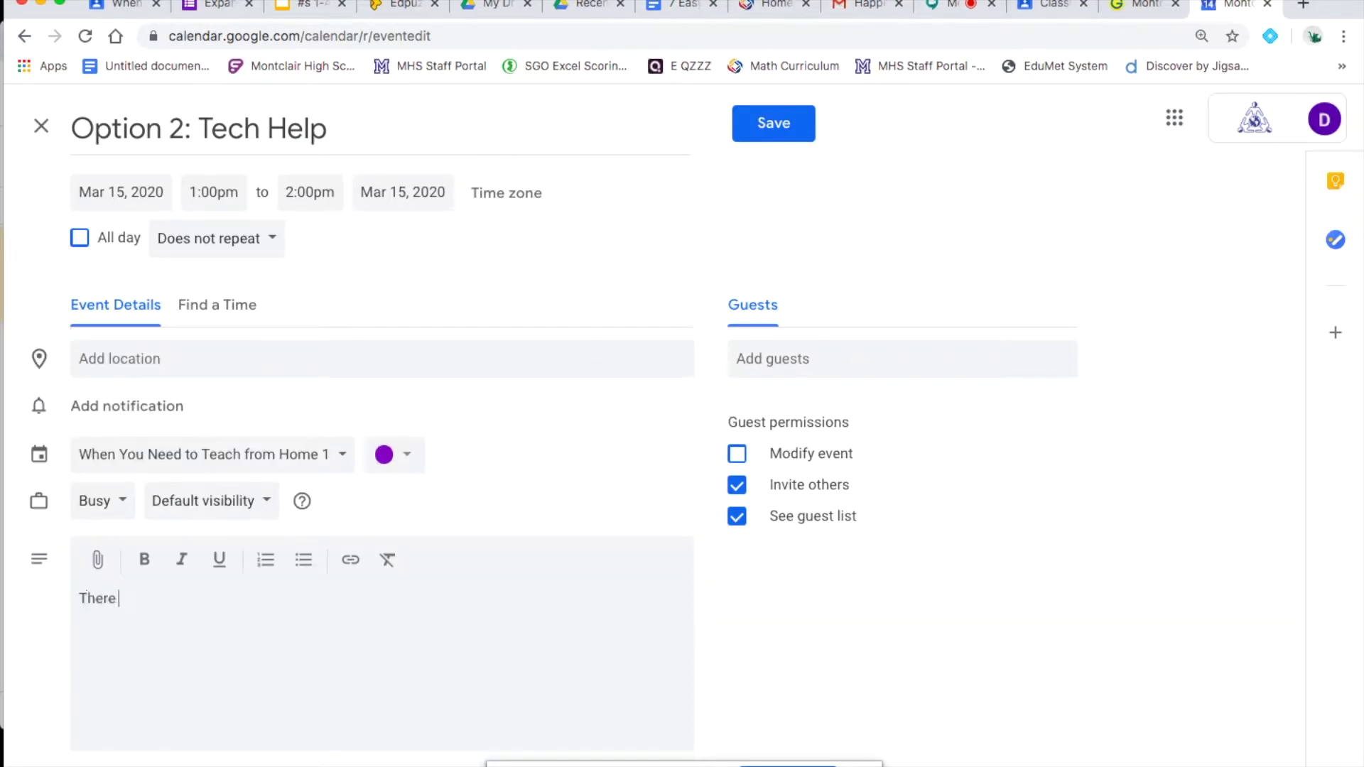
text(are 2 meeting options)
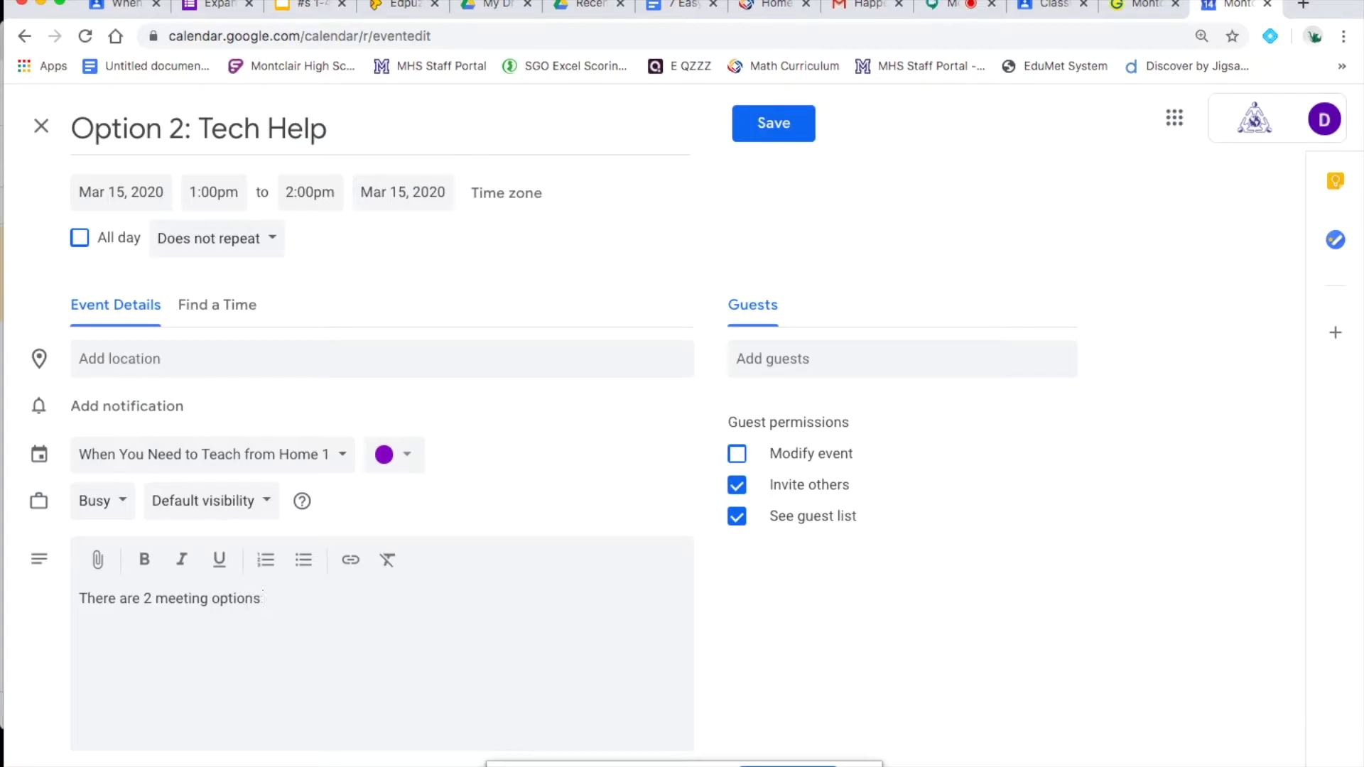
text(Option)
key(BackSpace)
key(BackSpace)
key(BackSpace)
key(BackSpace)
key(BackSpace)
key(BackSpace)
key(BackSpace)
text(You c)
key(BackSpace)
key(BackSpace)
key(BackSpace)
key(BackSpace)
text(9u can do 1 or bothOpti0on)
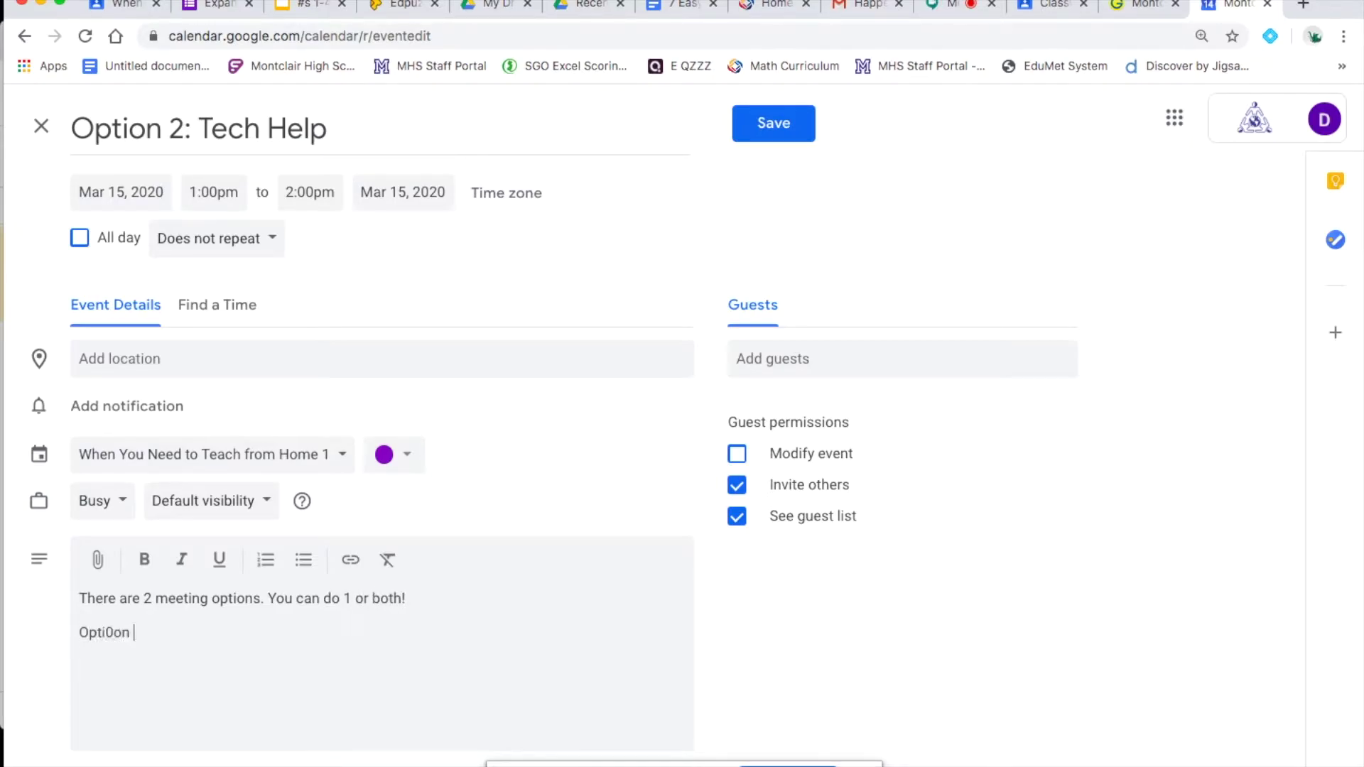
key(BackSpace)
key(BackSpace)
text(on 1)
text( = 10)
text(Opto0)
text(2)
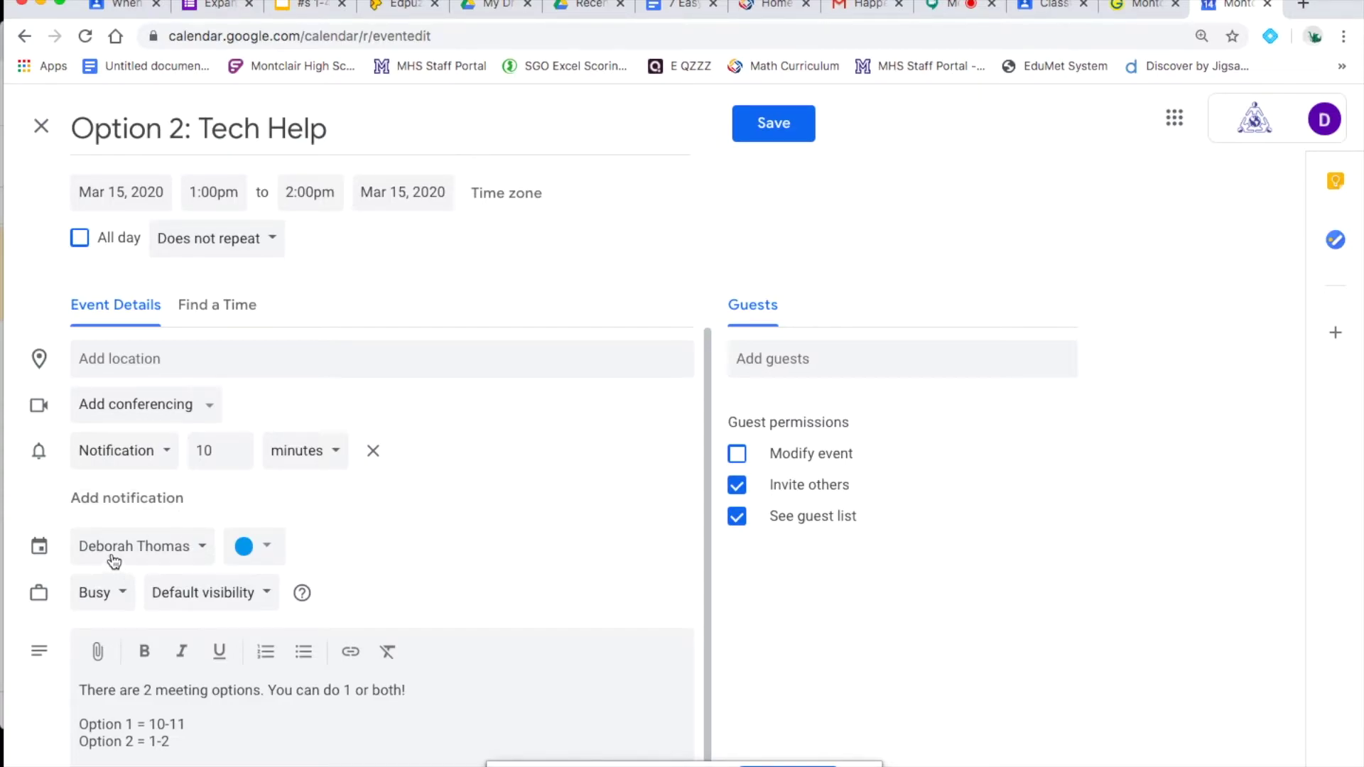
Add a Hangouts Meet link and invite the When You Need to Teach from Home class group.
click(120, 412)
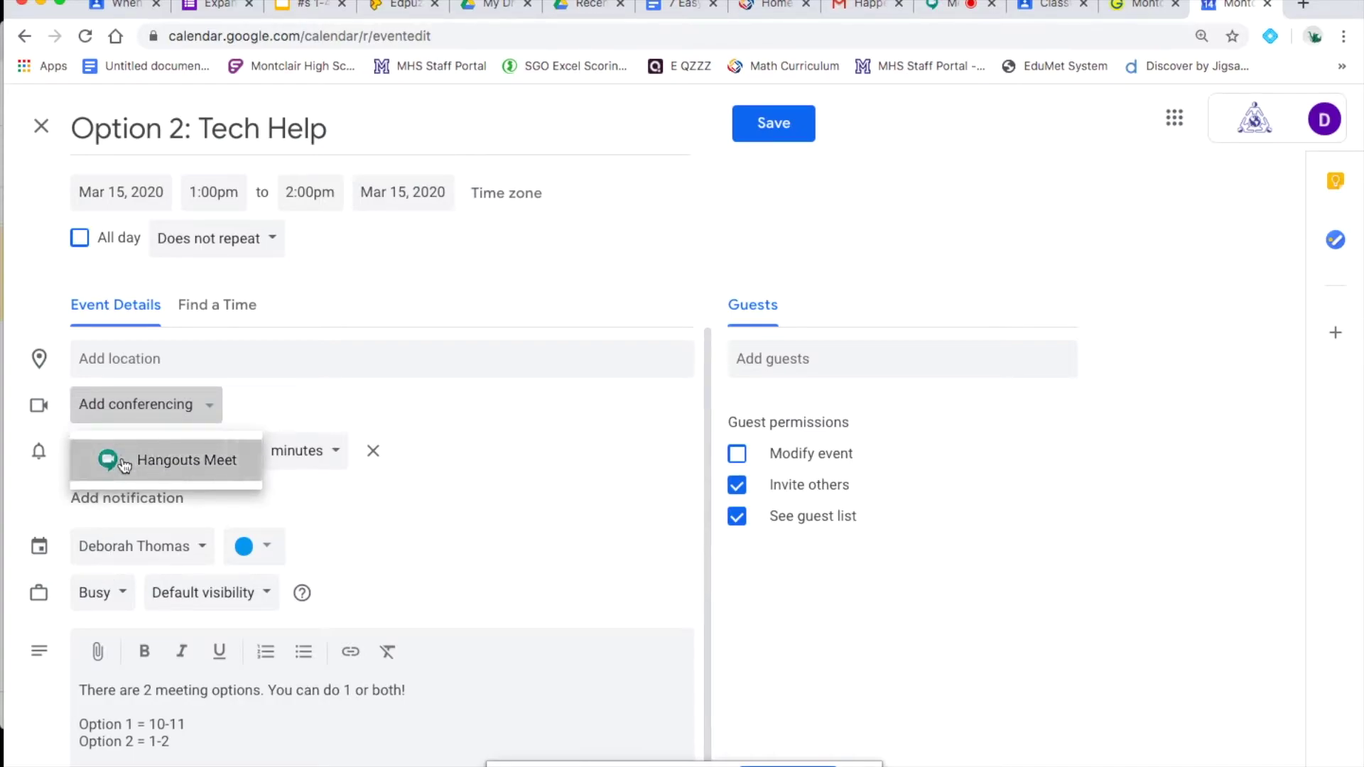
click(117, 459)
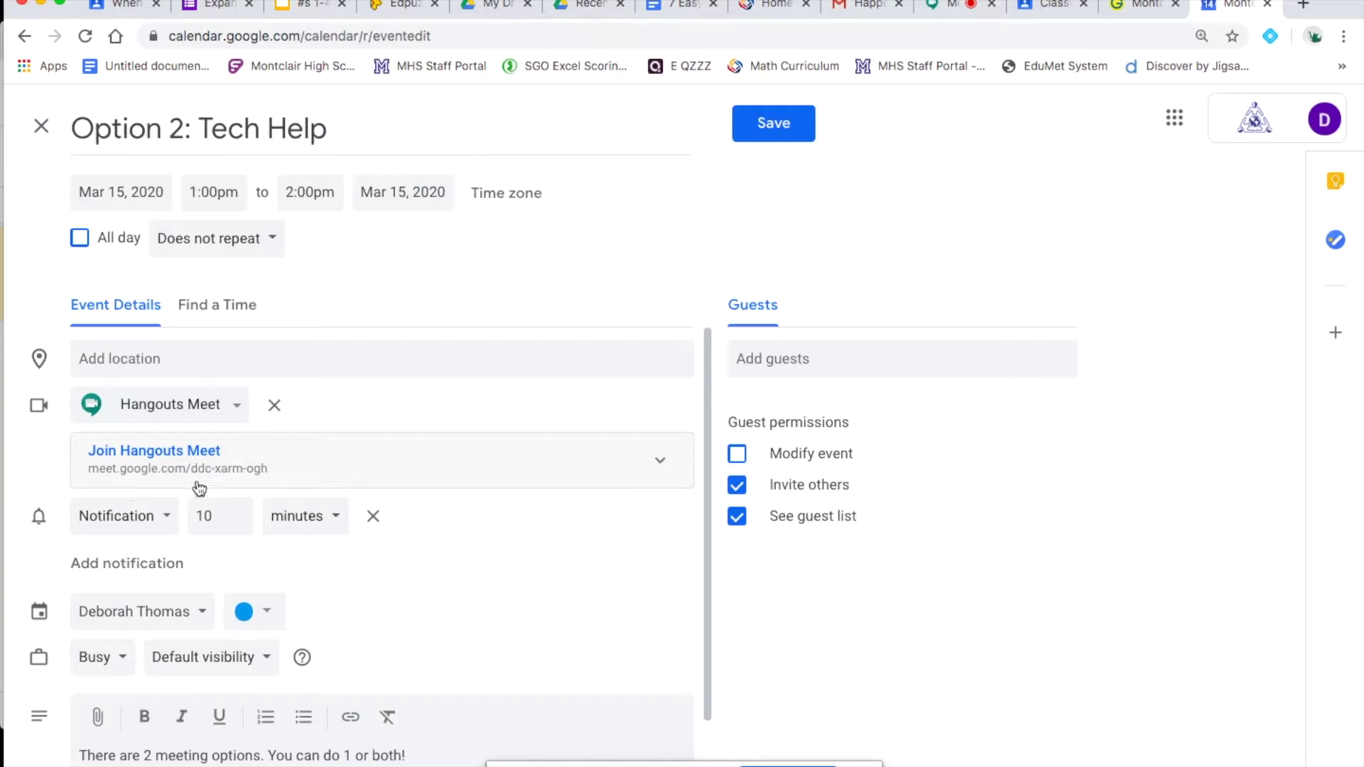
click(764, 358)
text(when)
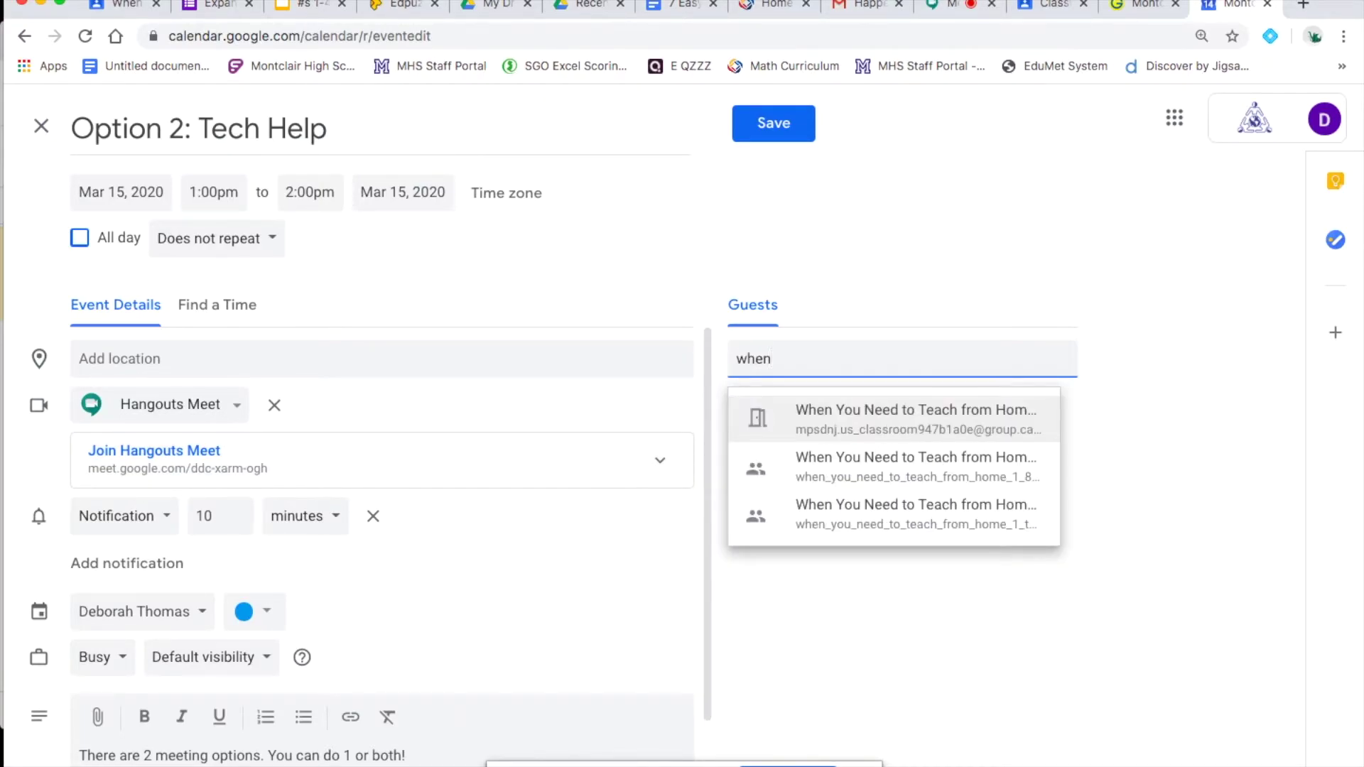
click(826, 466)
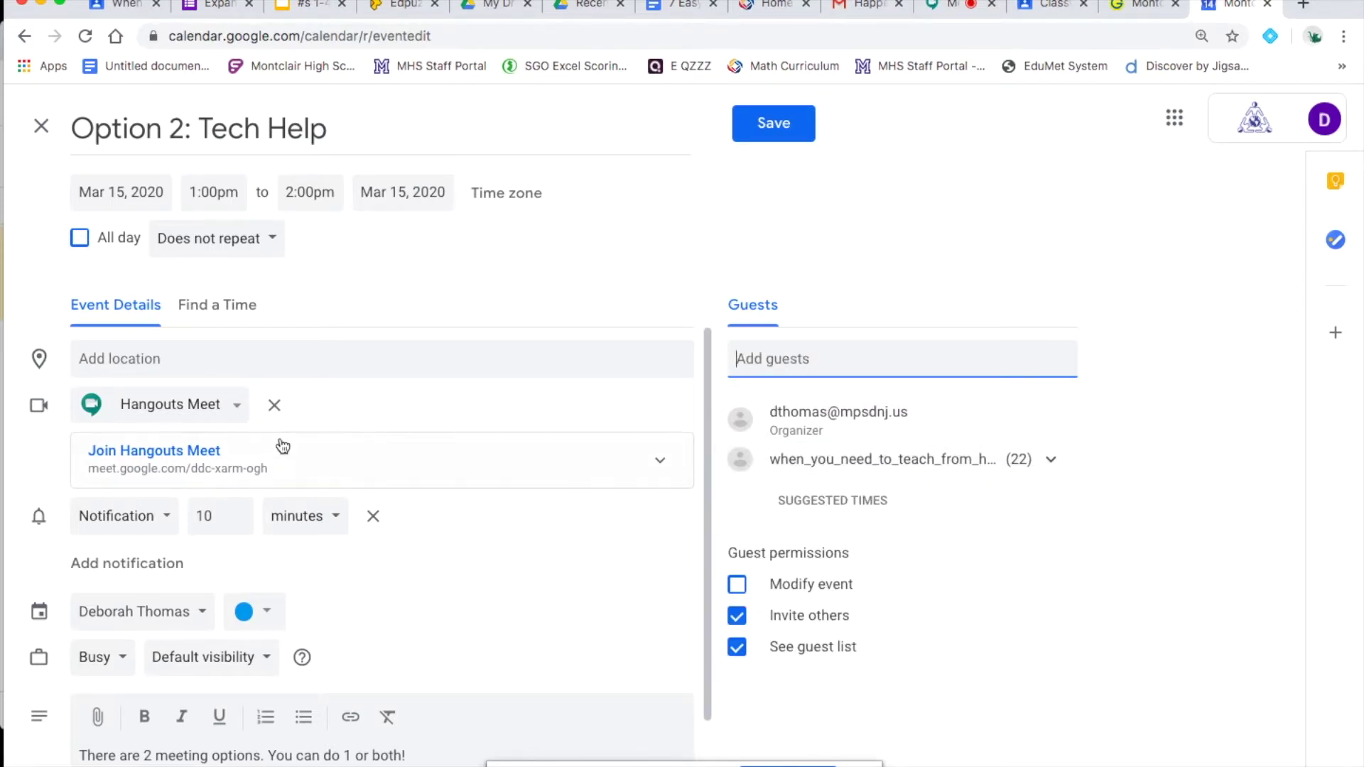
scroll(279, 436, down, 3)
scroll(281, 444, up, 2)
drag(269, 470, 107, 481)
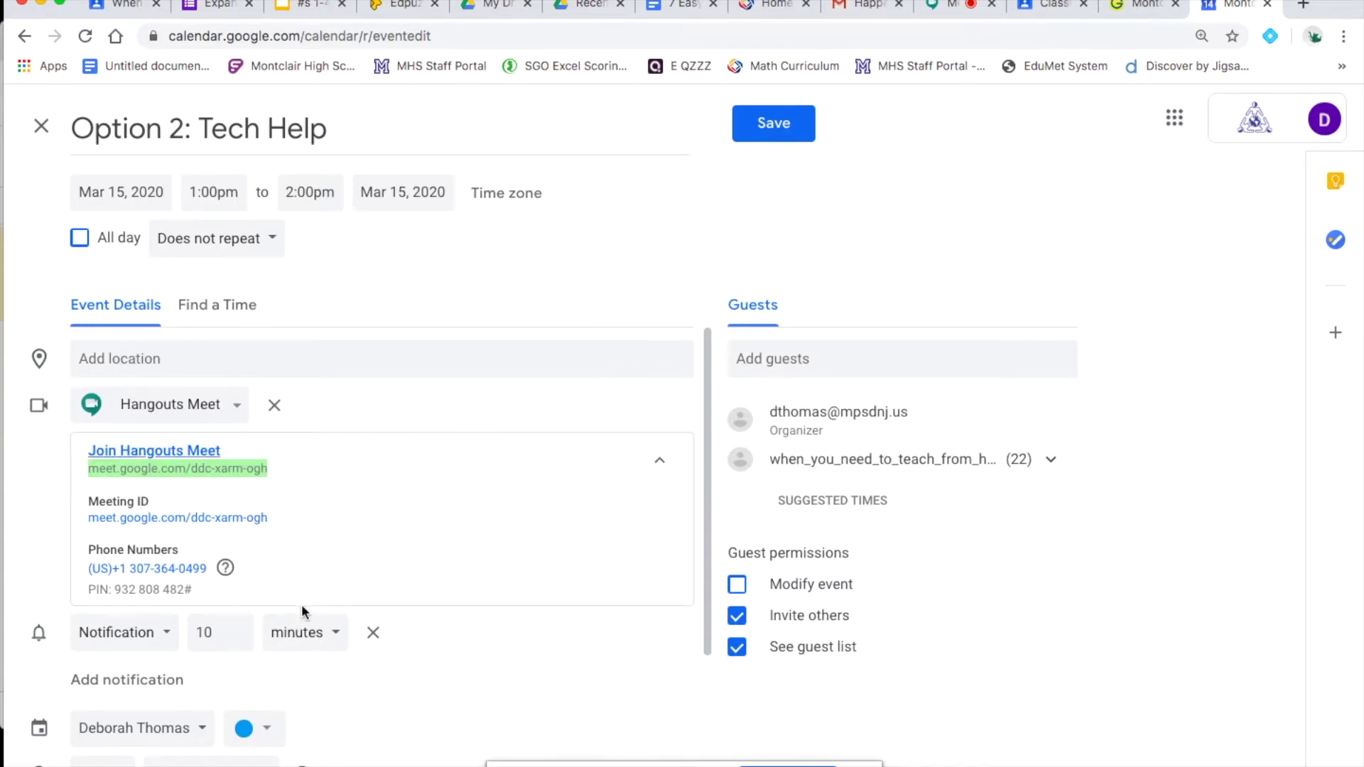
Add 'See Google Classroom, your email, or calendar for details.' to the description.
click(772, 132)
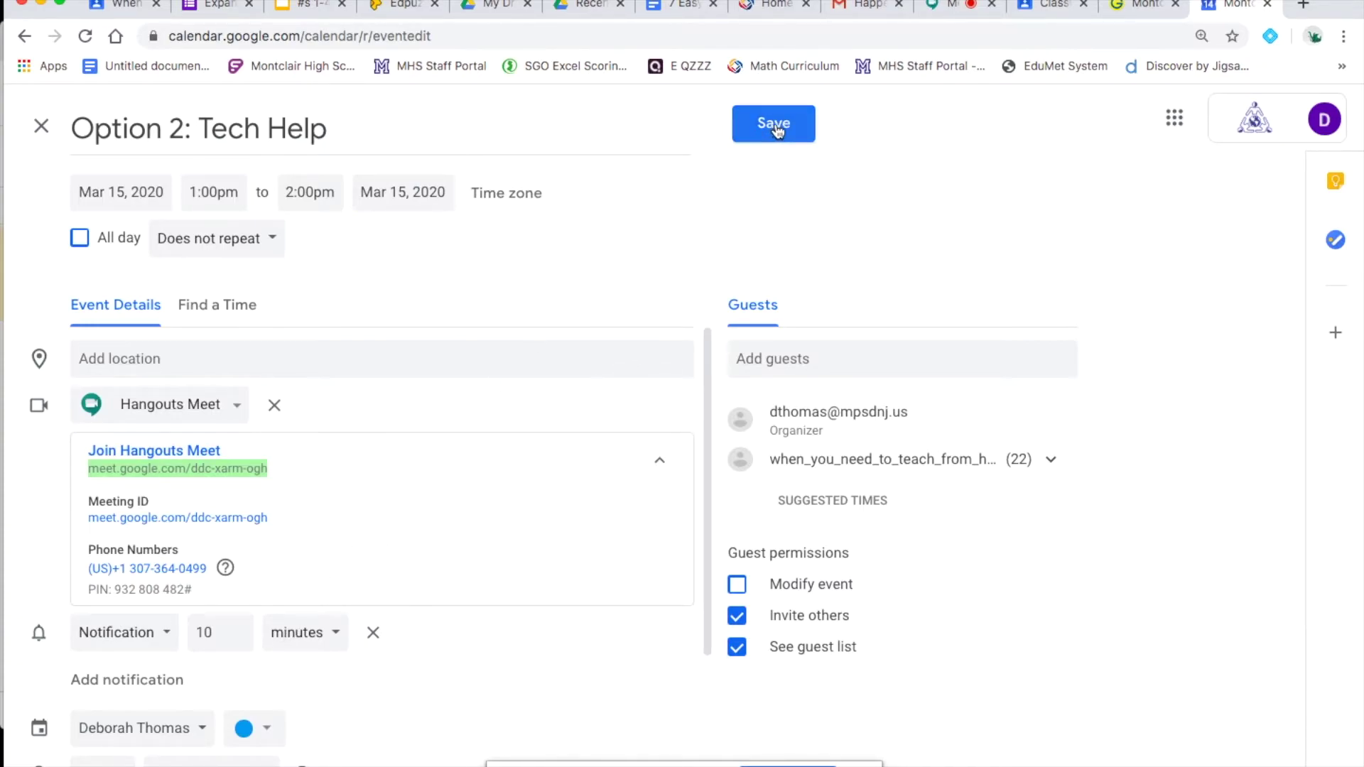
scroll(672, 340, down, 3)
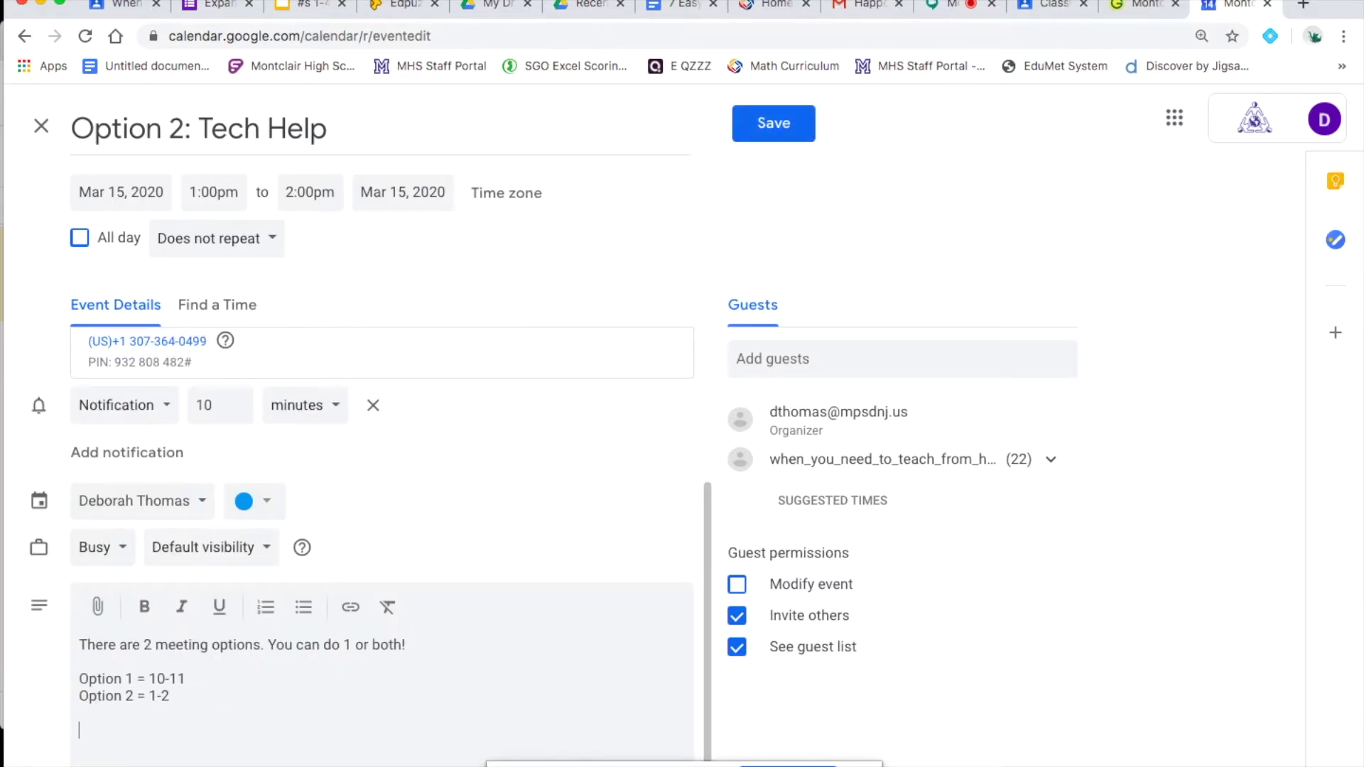
text(See Google Classroom )
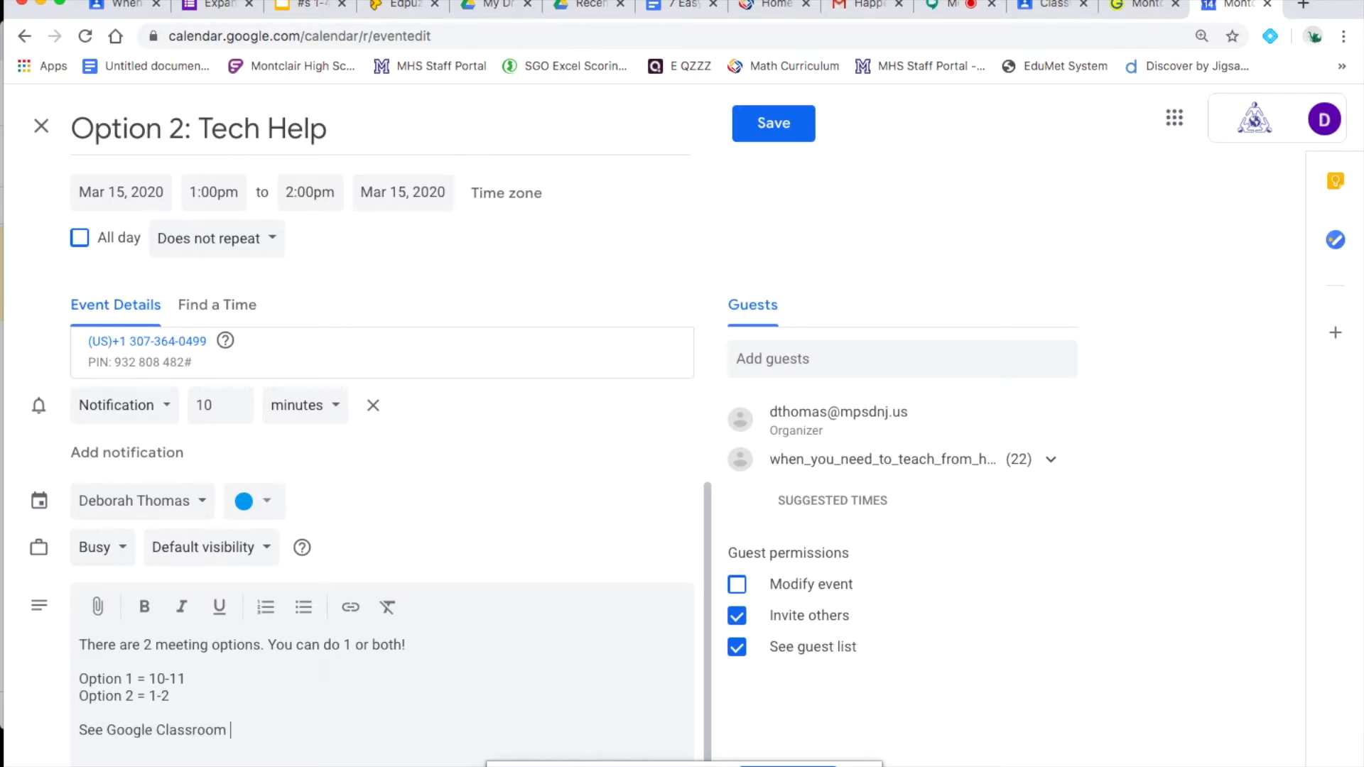
text(for )
text(you)
text(r email for details.)
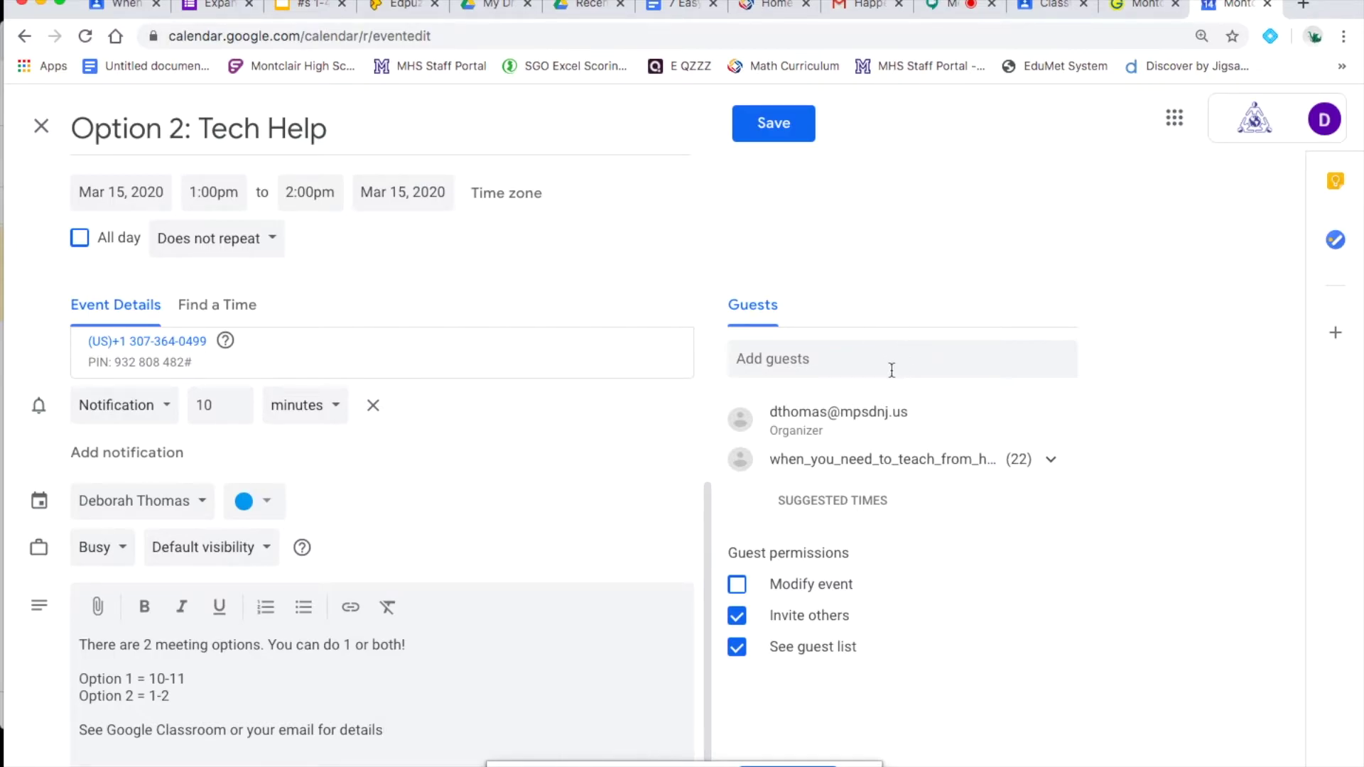
double_click(237, 732)
text(, your email)
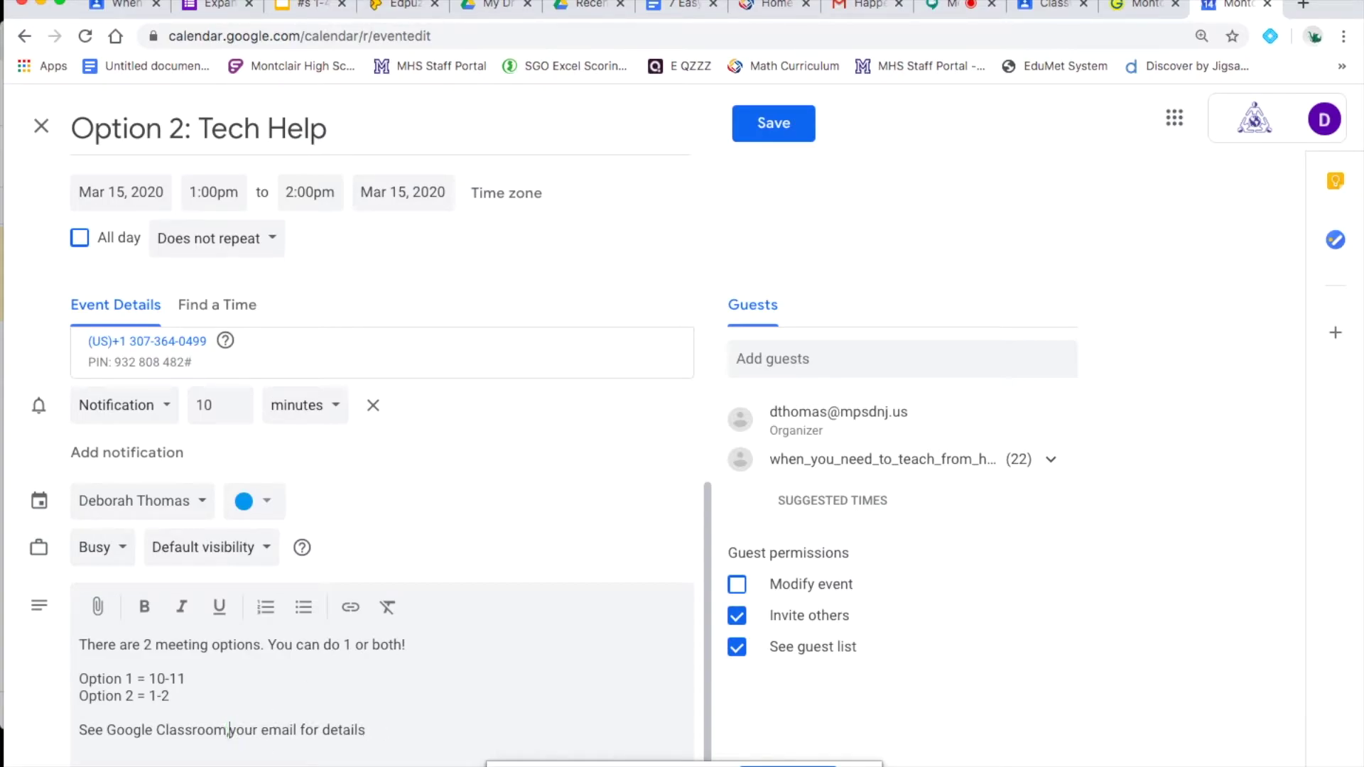
text(, or calenda)
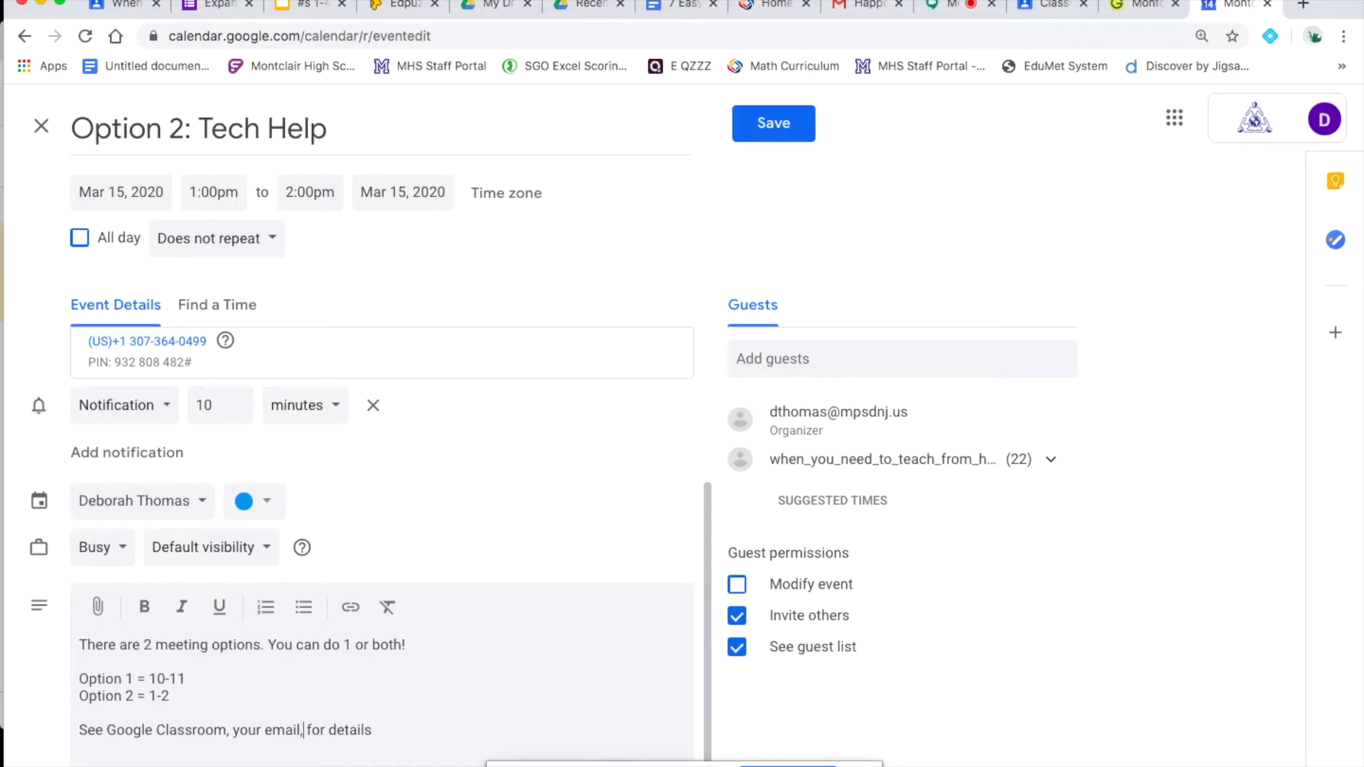
text(r)
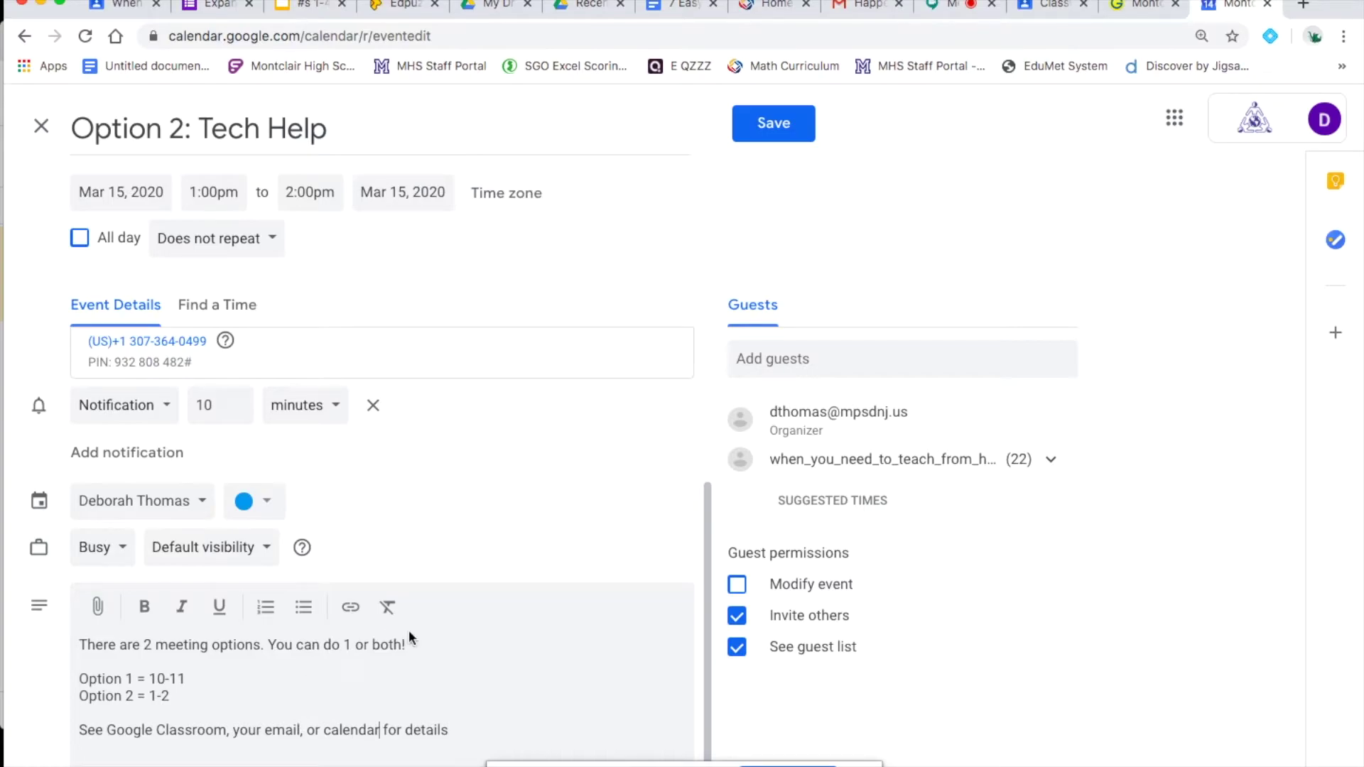
click(493, 746)
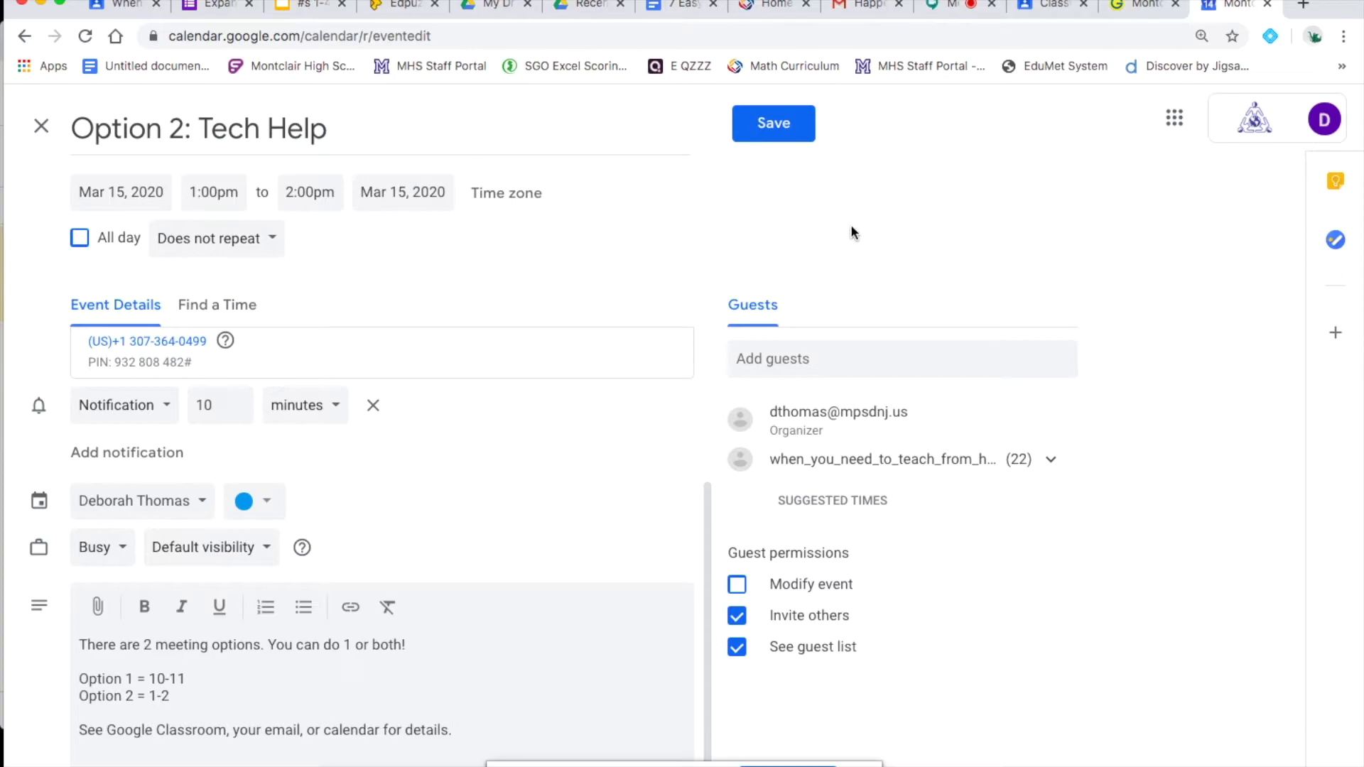
Save the event and send invitations to all guests, including external ones.
click(752, 143)
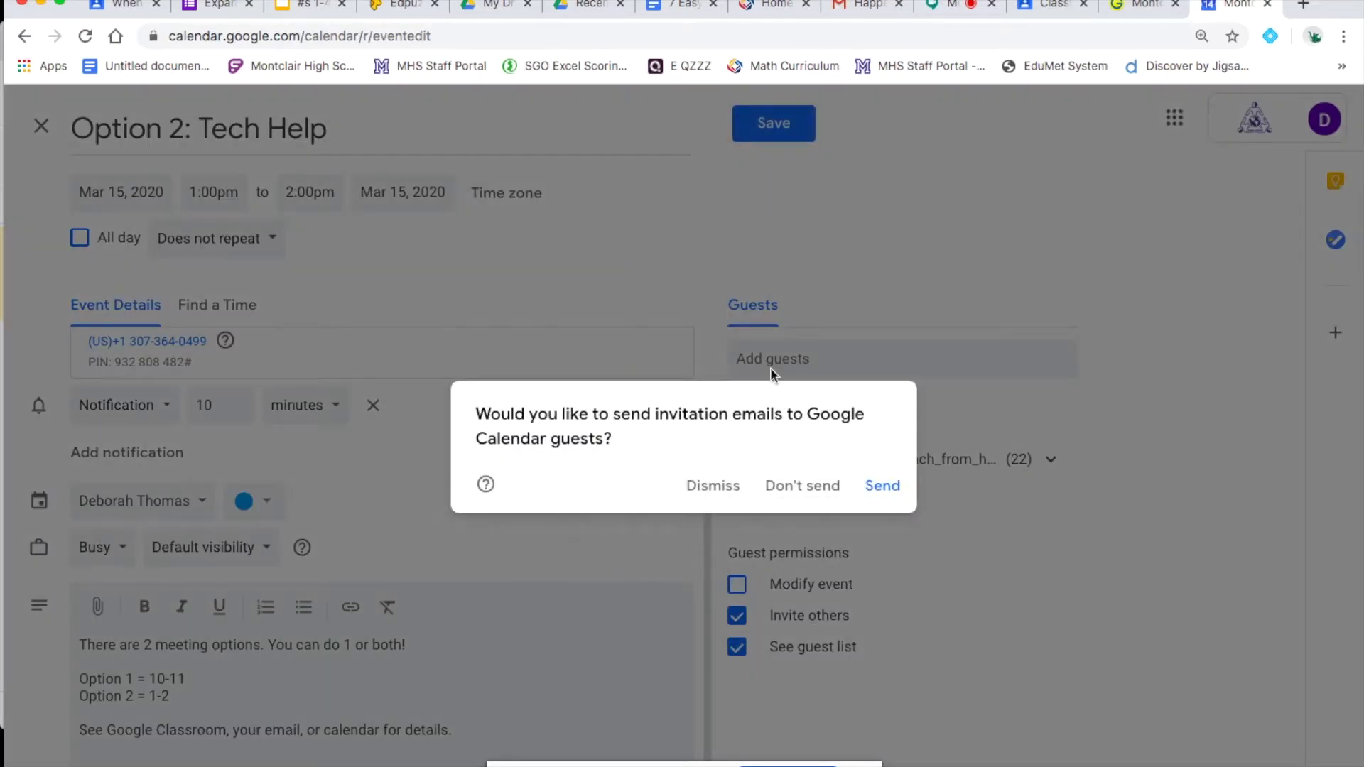
click(881, 489)
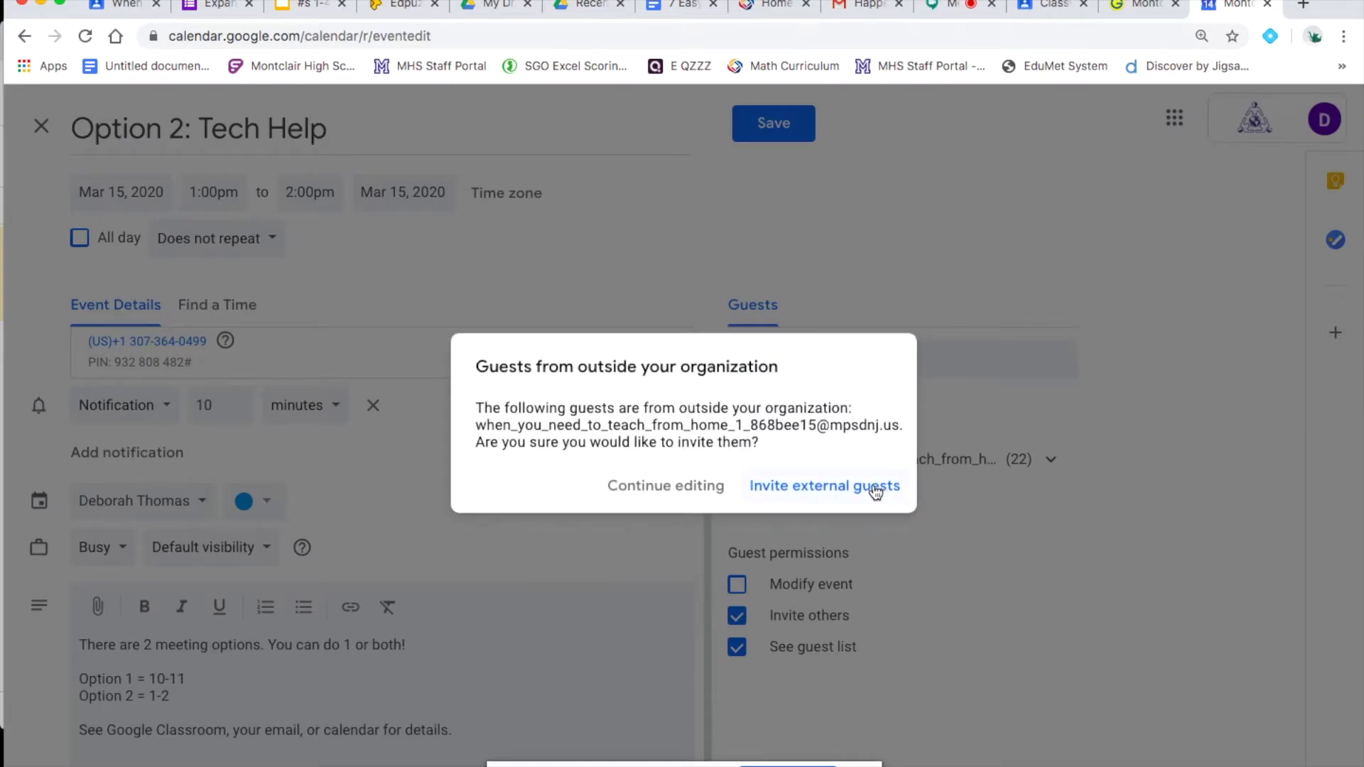
click(852, 487)
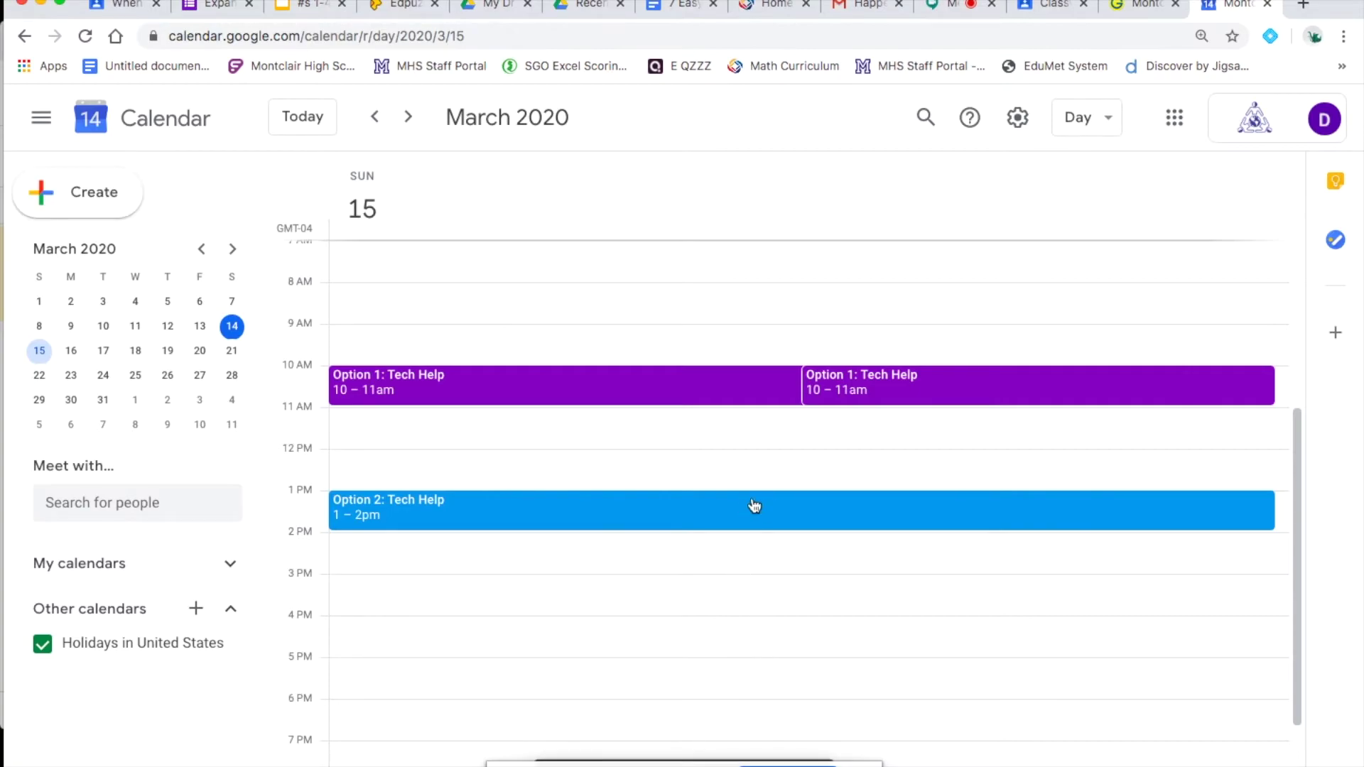
Review the Option 1 and Option 2 Tech Help event popups, then reopen Option 2 for editing.
click(620, 388)
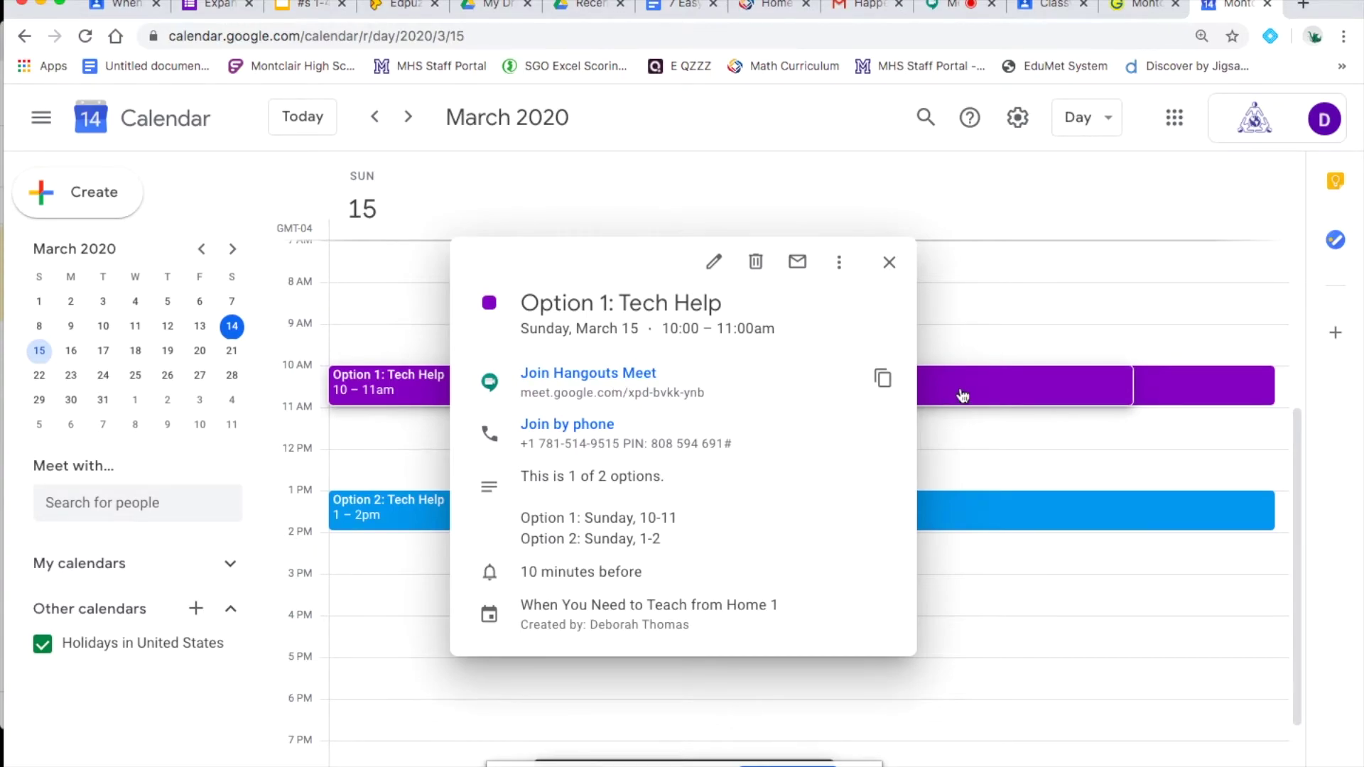
click(1170, 391)
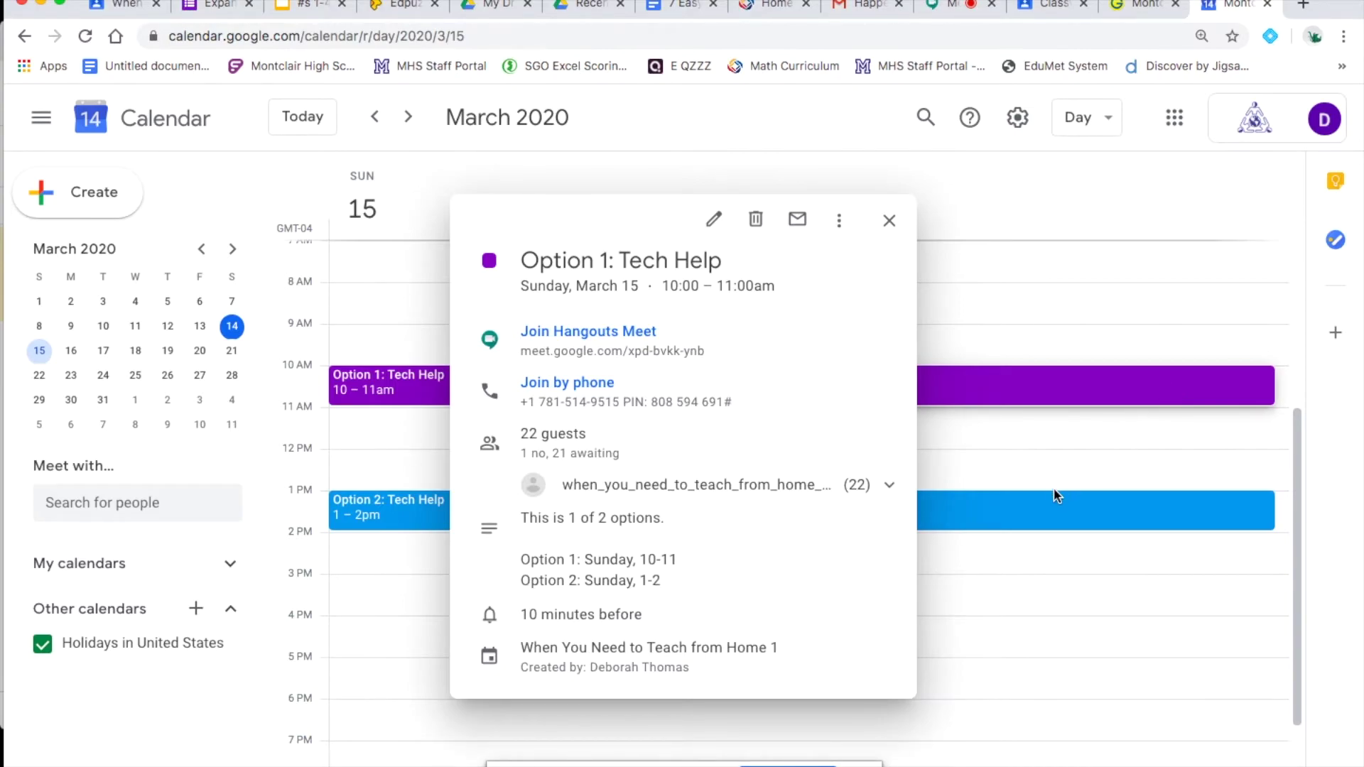
click(956, 512)
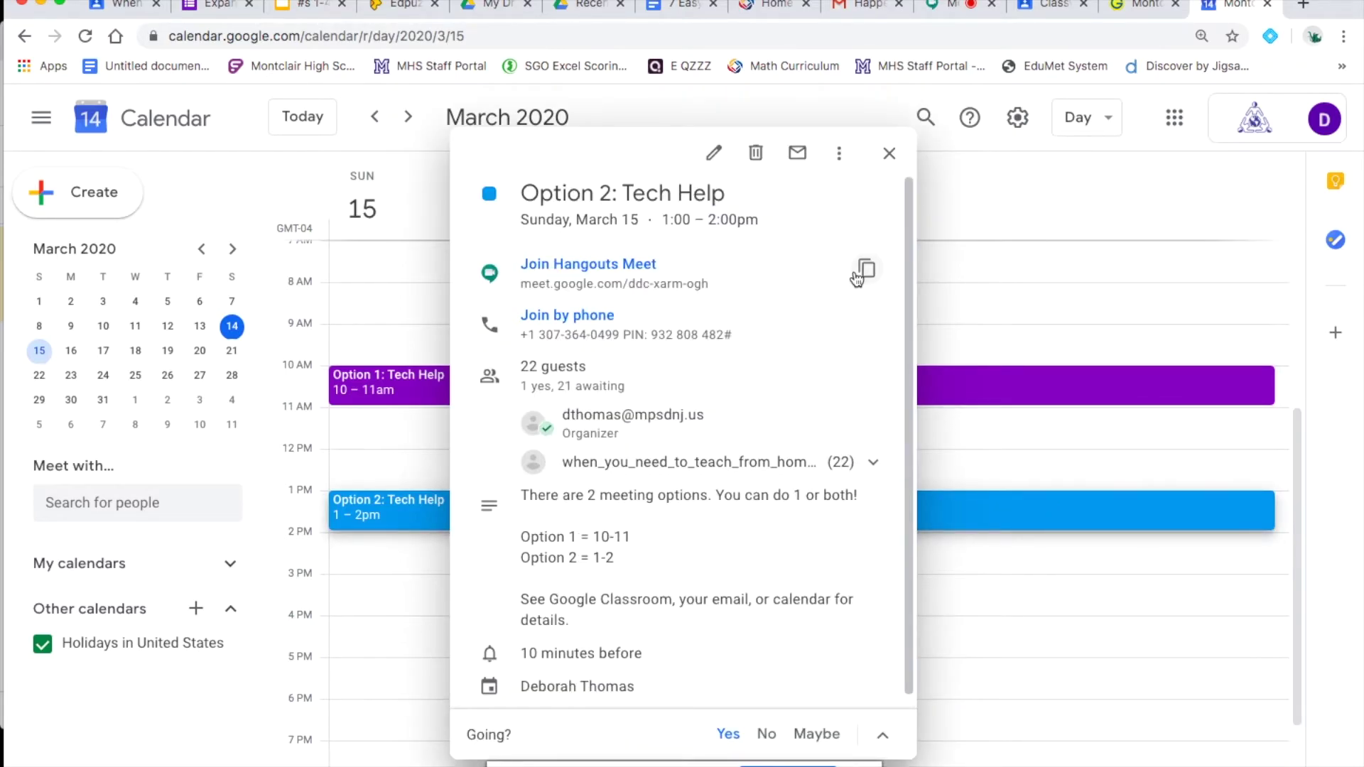
click(711, 150)
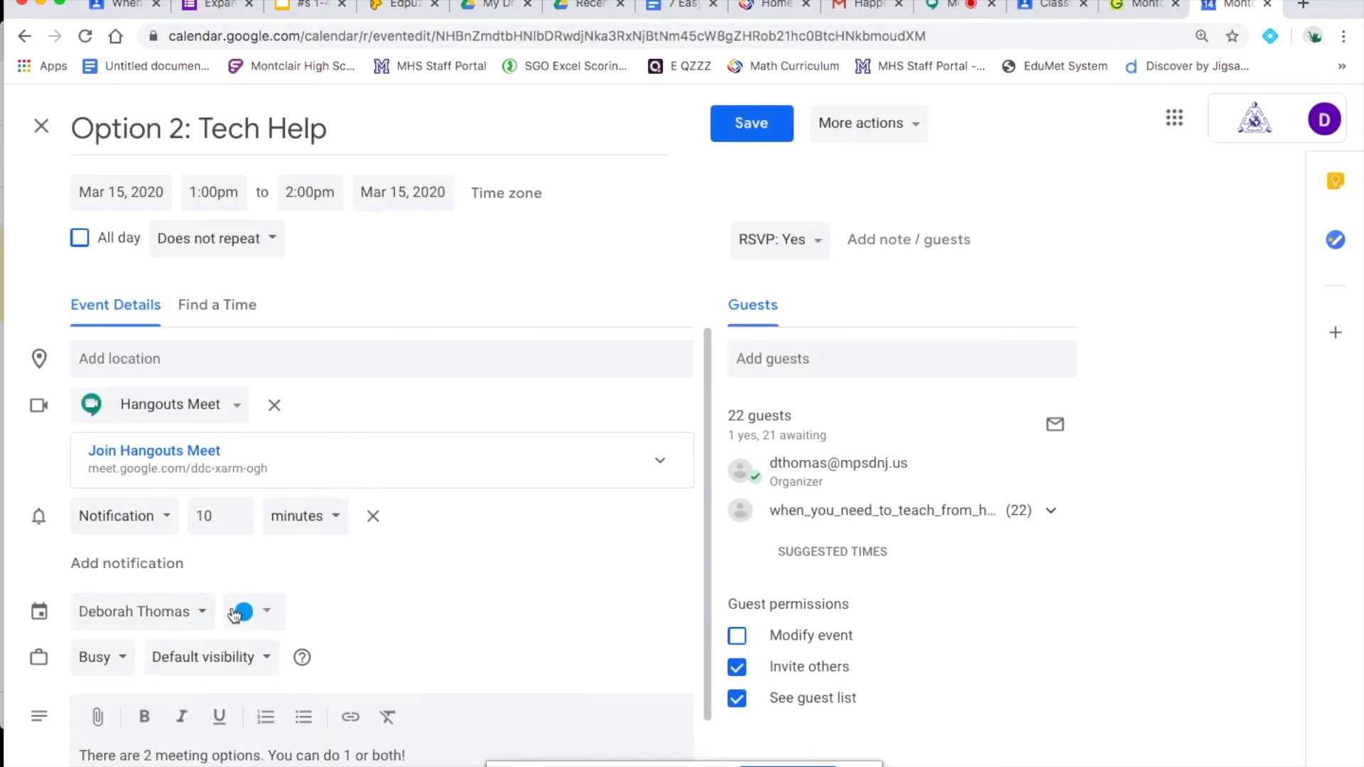
Copy Option 2: Tech Help into the When You Need to Teach from Home 1 calendar and save it.
scroll(276, 624, down, 1)
scroll(276, 624, down, 1)
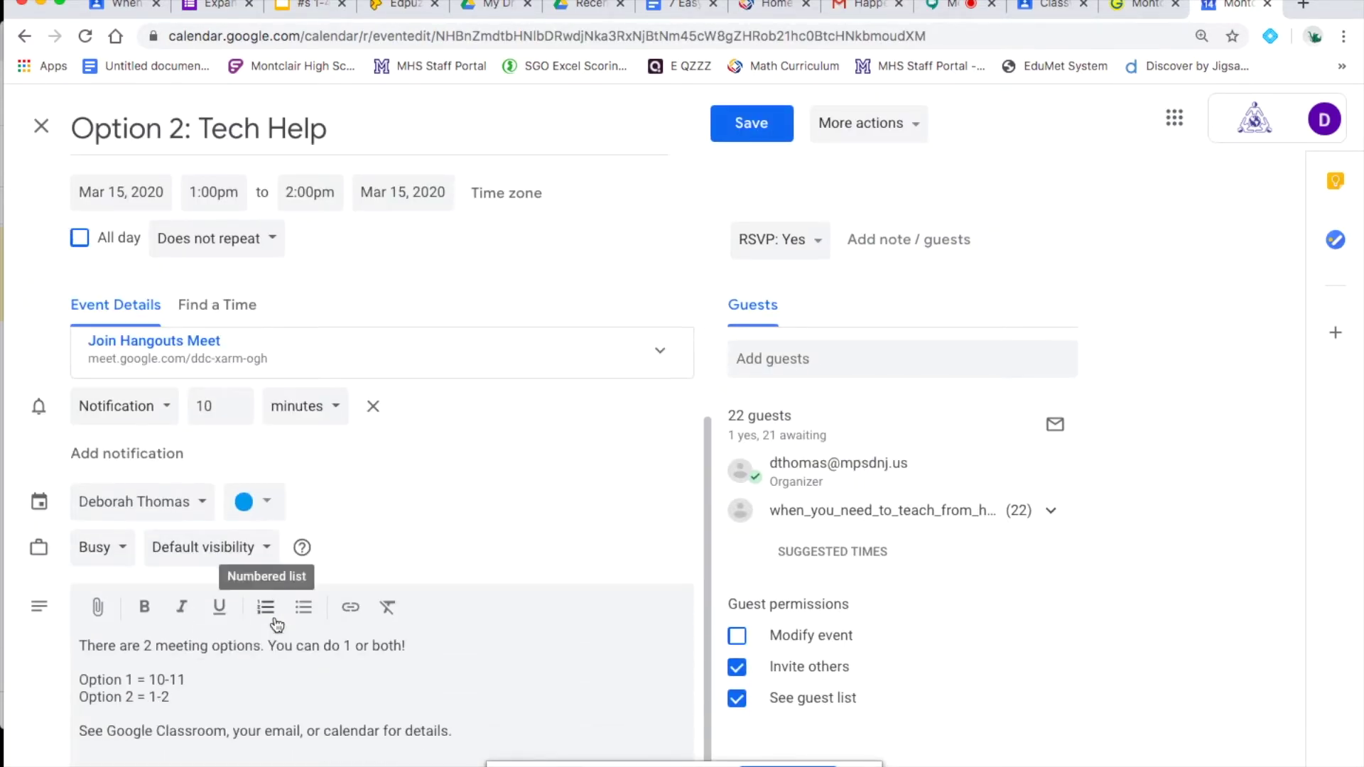
click(912, 133)
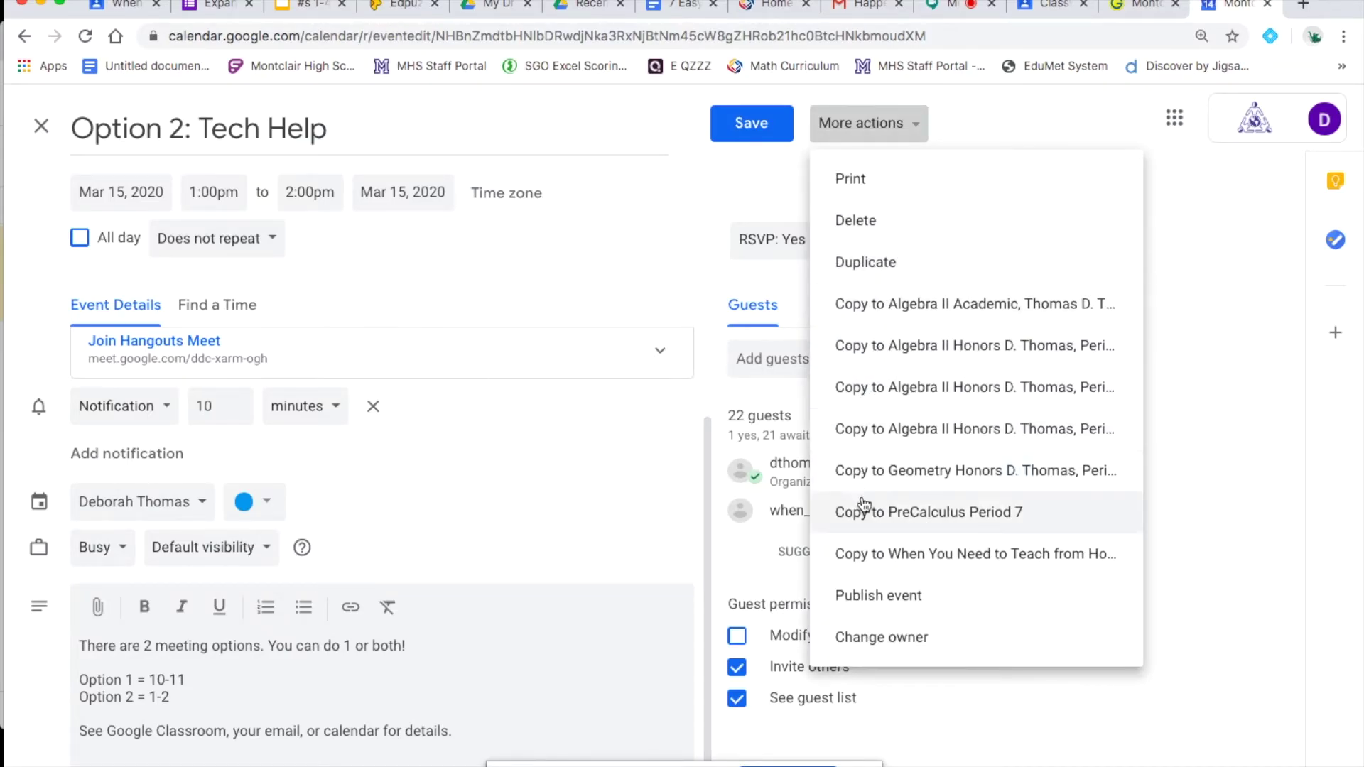
click(854, 557)
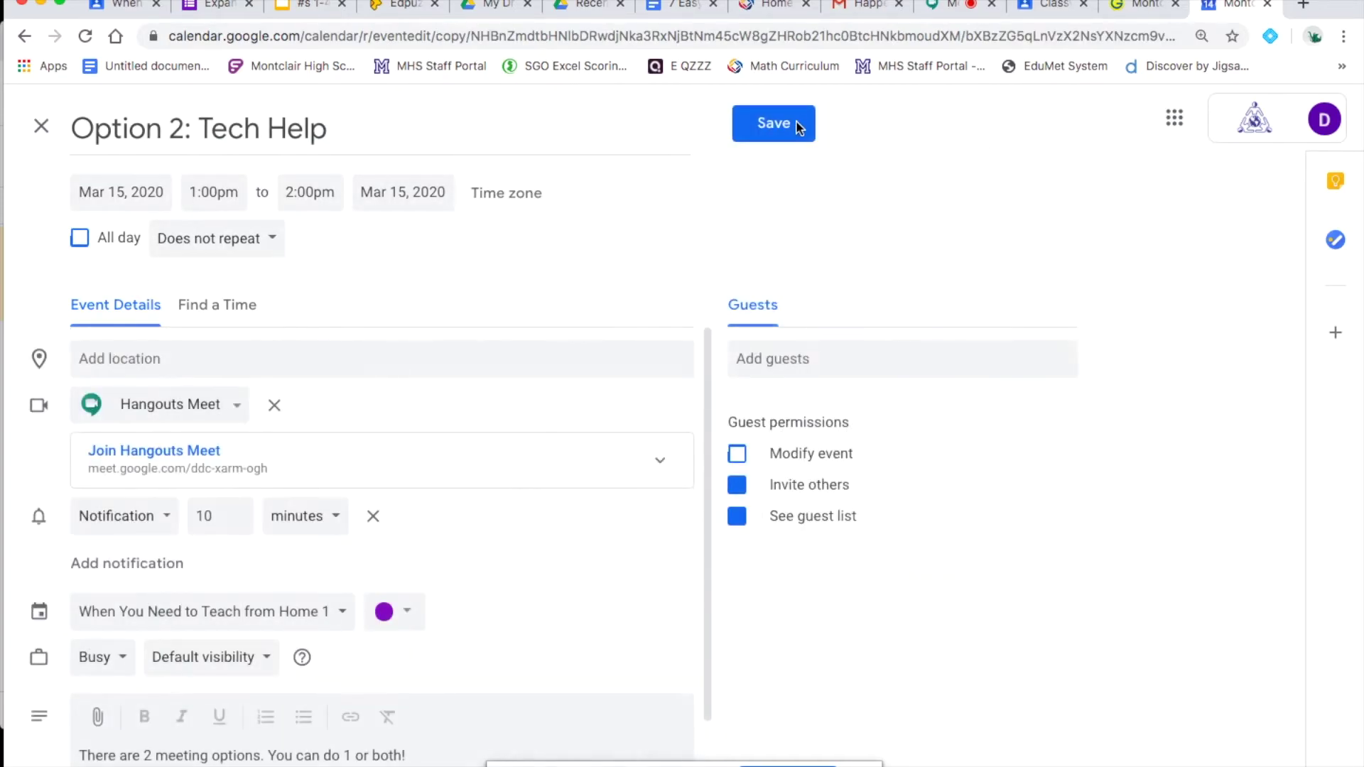
click(781, 129)
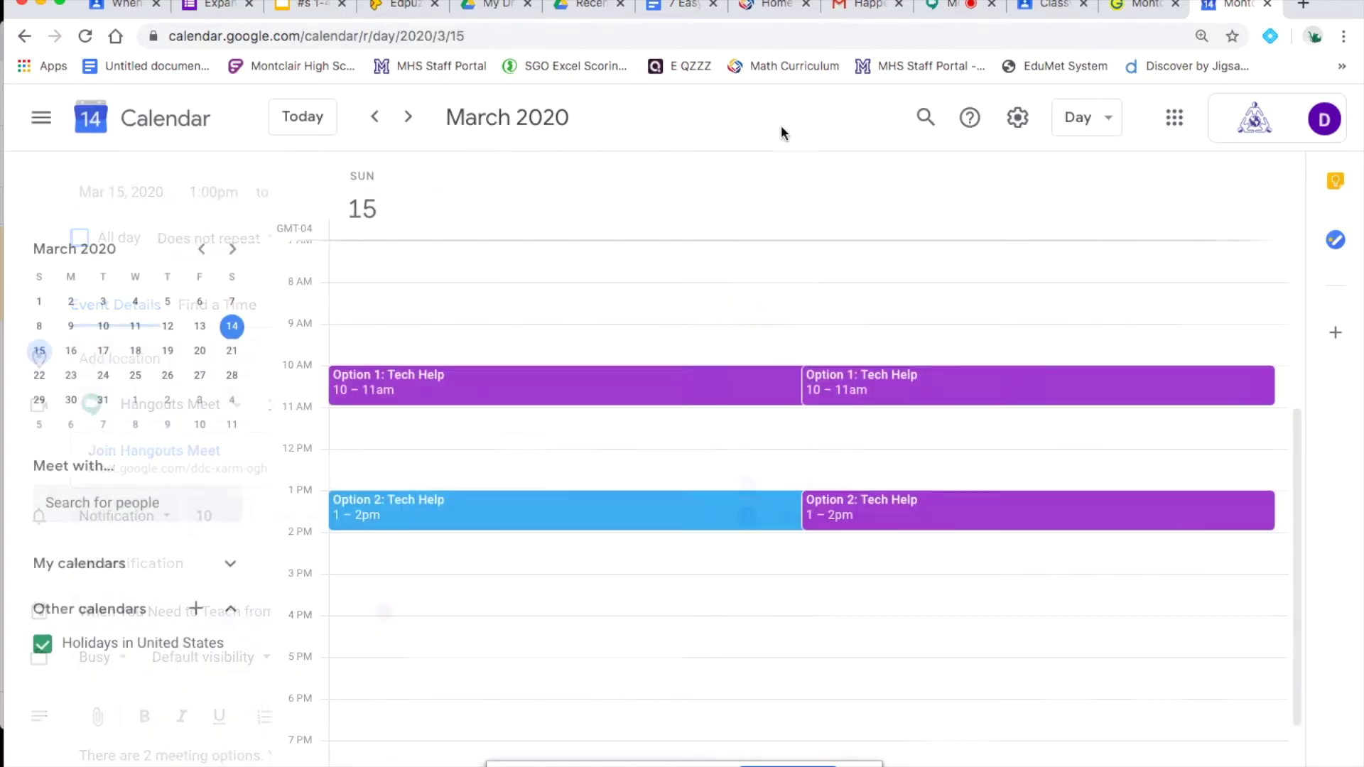
Review Option 1 (10–11am), Option 2 (1–2pm) and their purple copies, then return to the Classroom assignment.
click(680, 391)
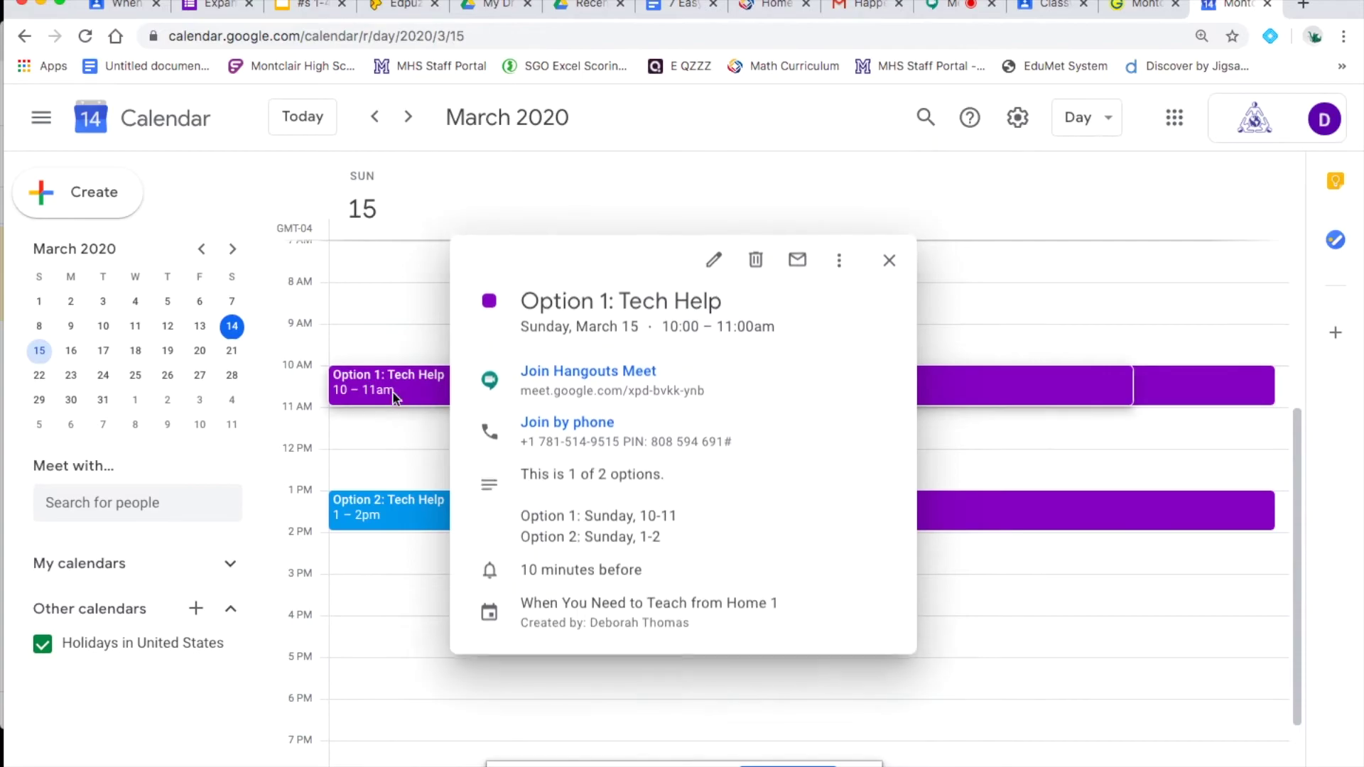
click(407, 510)
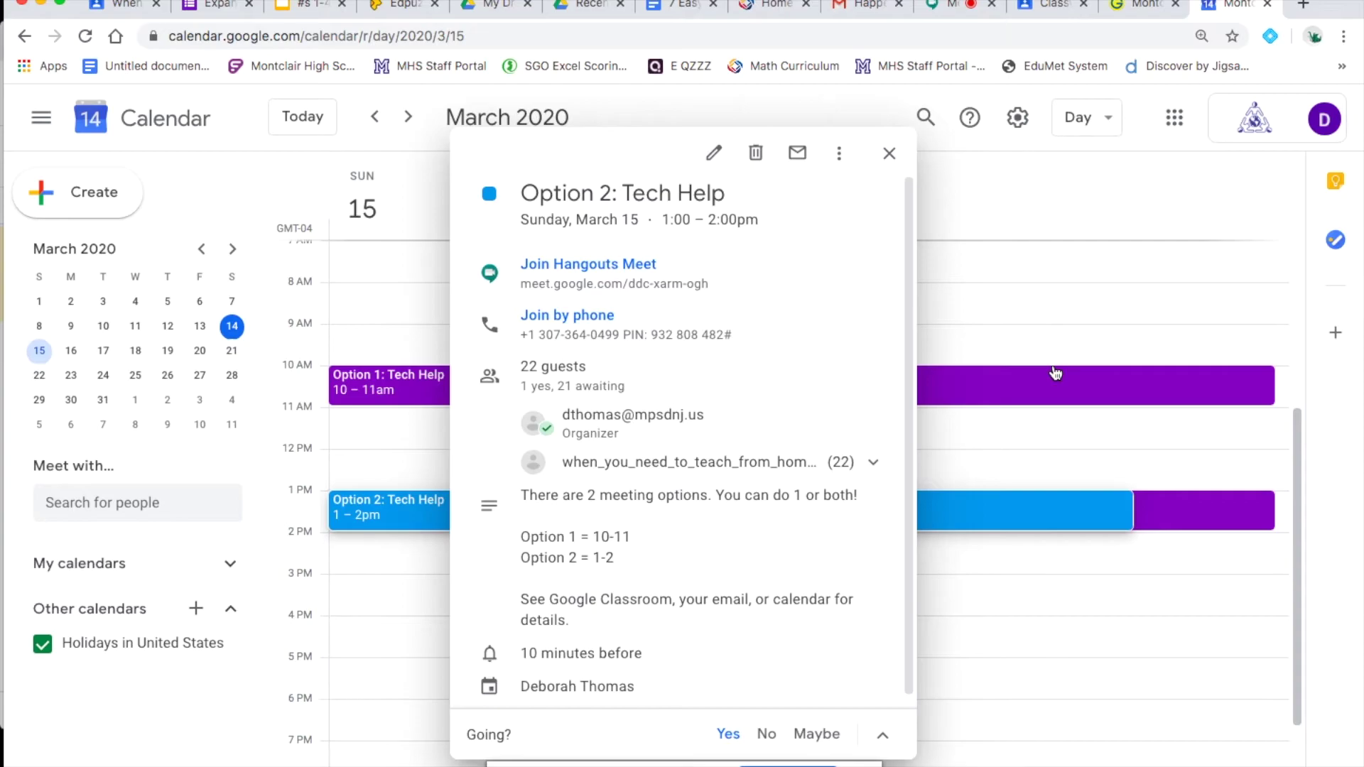
click(1165, 518)
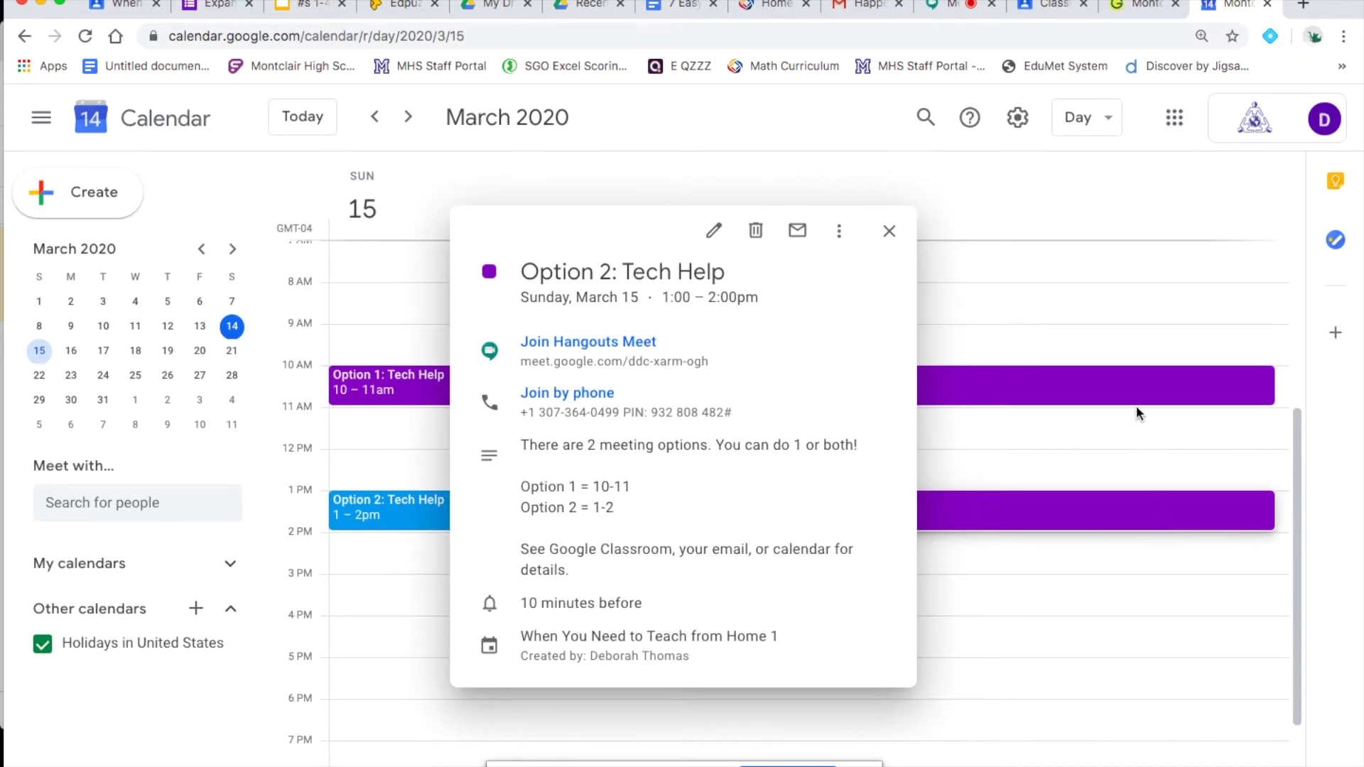
click(1133, 387)
click(1009, 565)
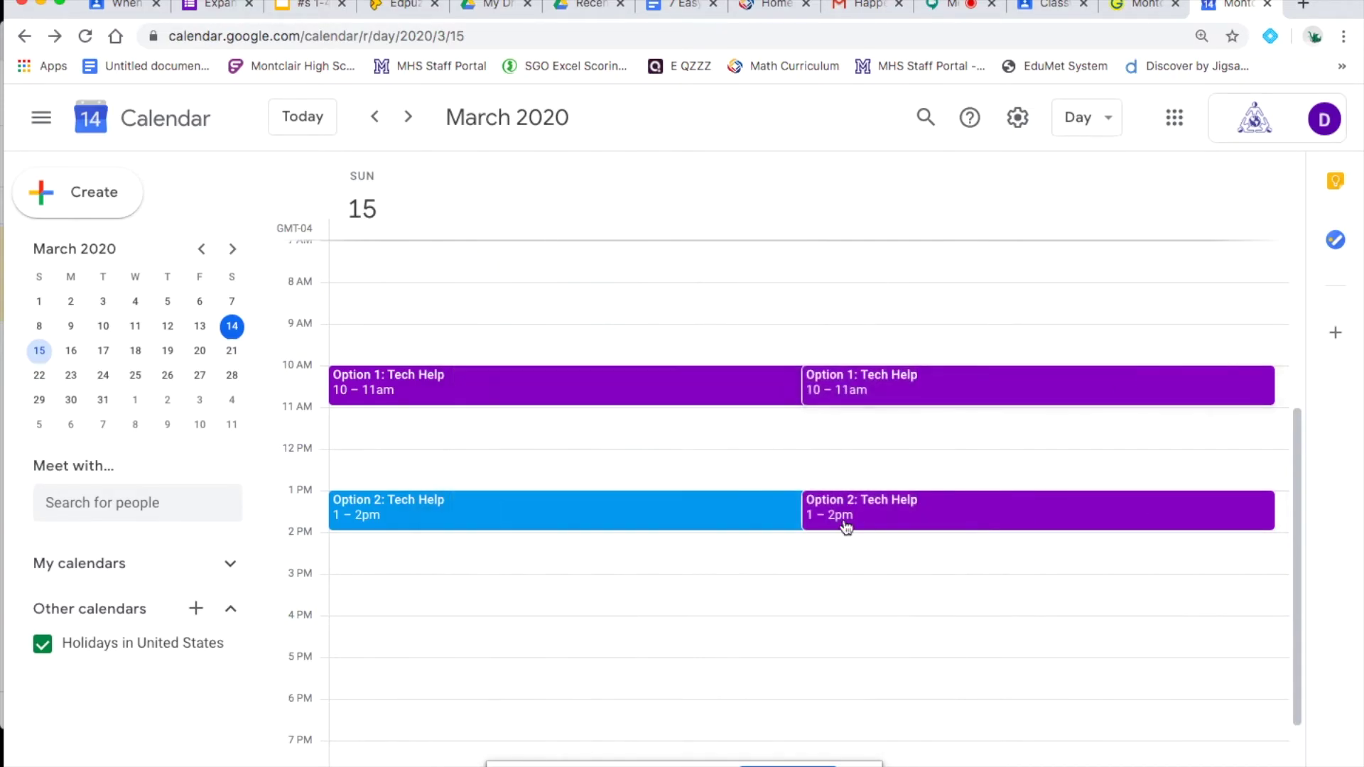
click(729, 400)
click(1050, 405)
drag(1050, 399, 1048, 409)
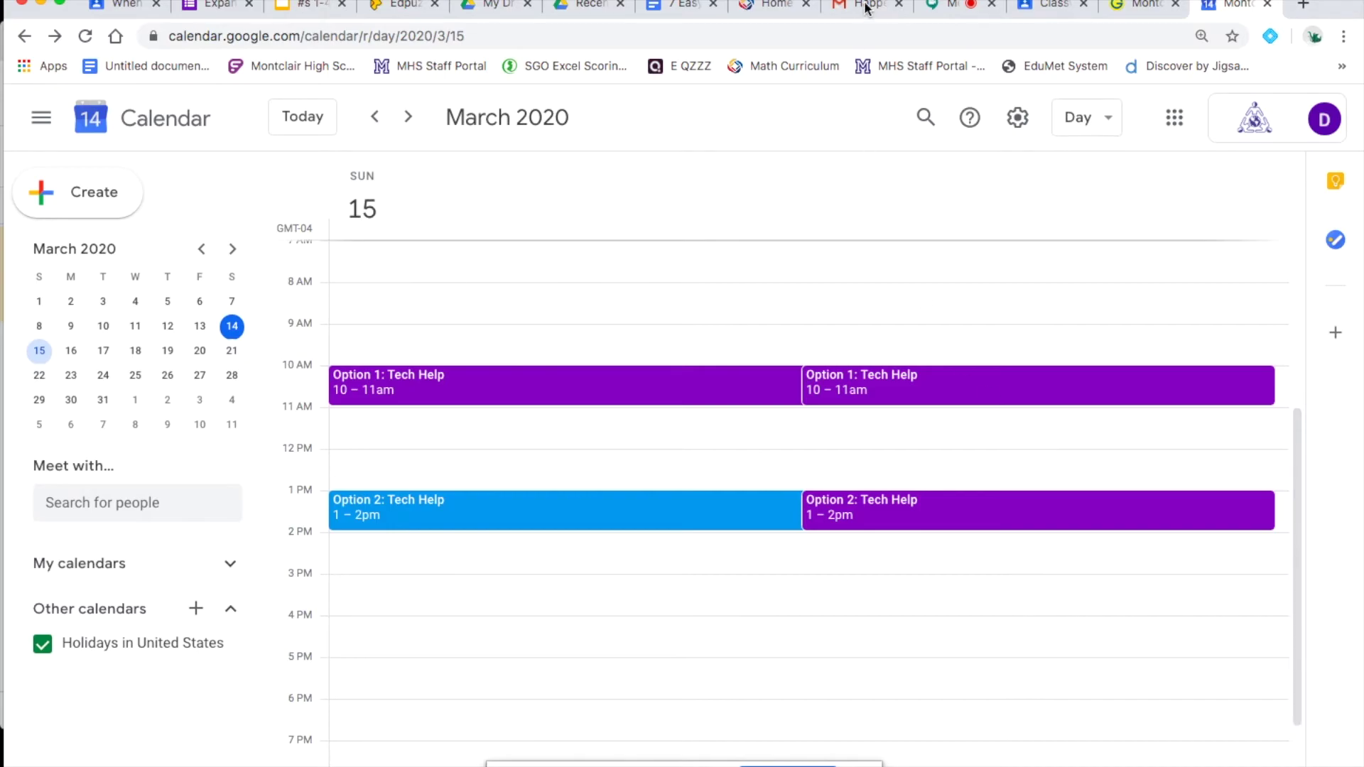
click(1040, 10)
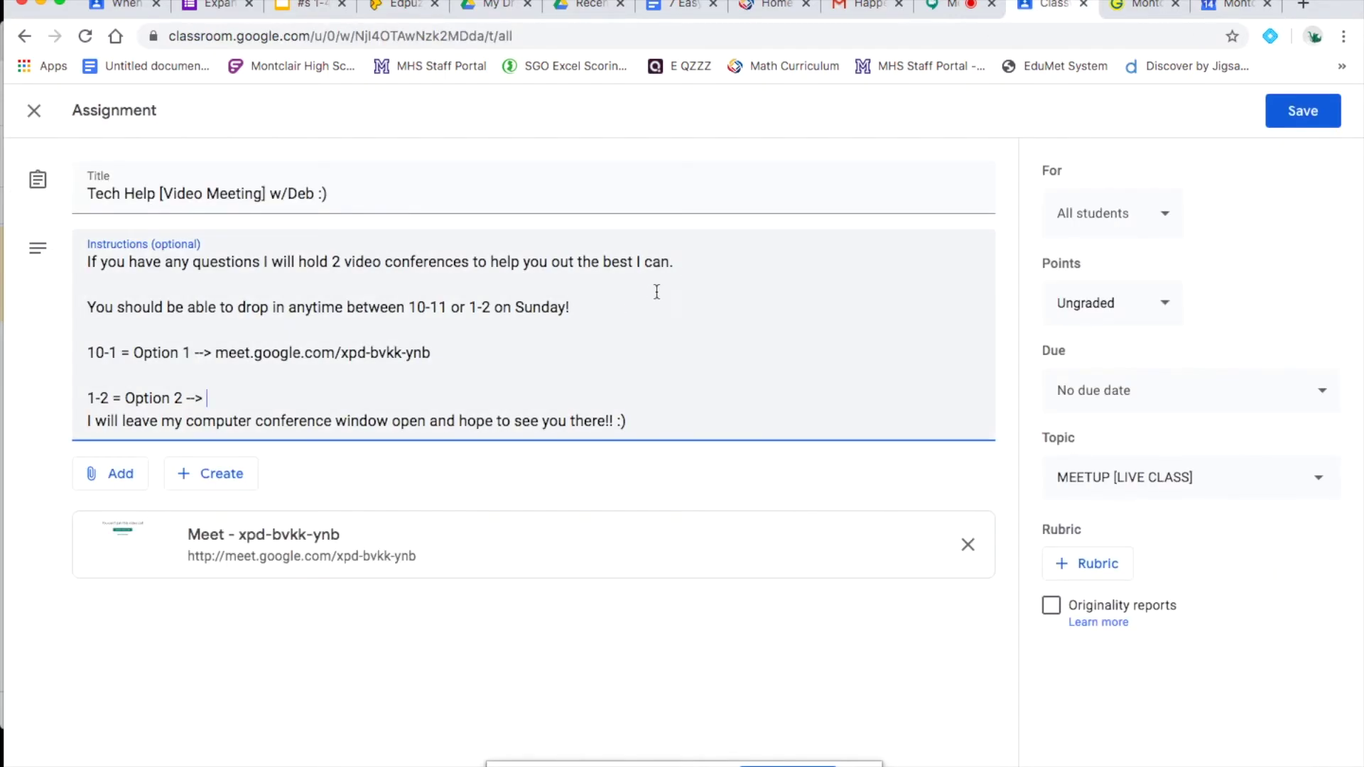
Paste the meet.google.com/ddc-xarm-ogh link after 'Option 2 -->' in the instructions.
click(318, 398)
text(meet.google.com/ddc-xarm-ogh)
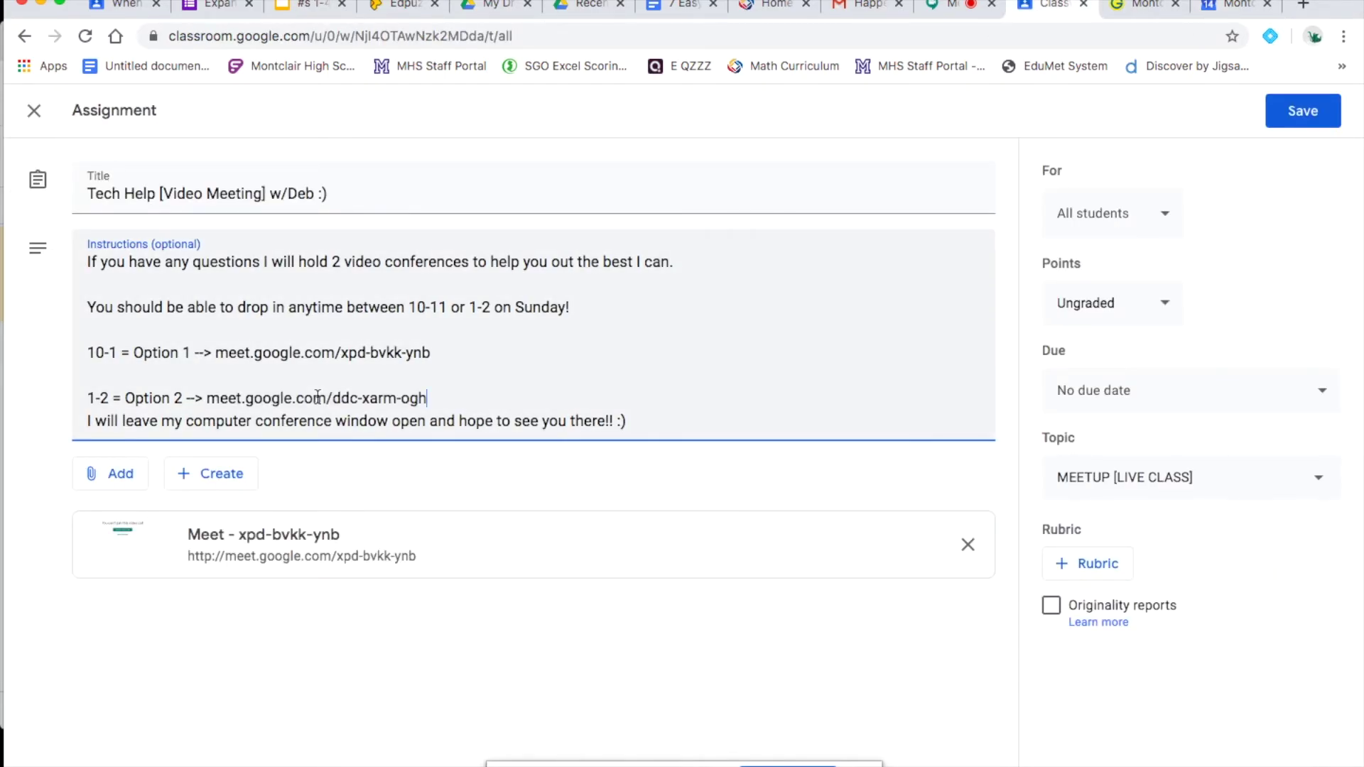
key(Return)
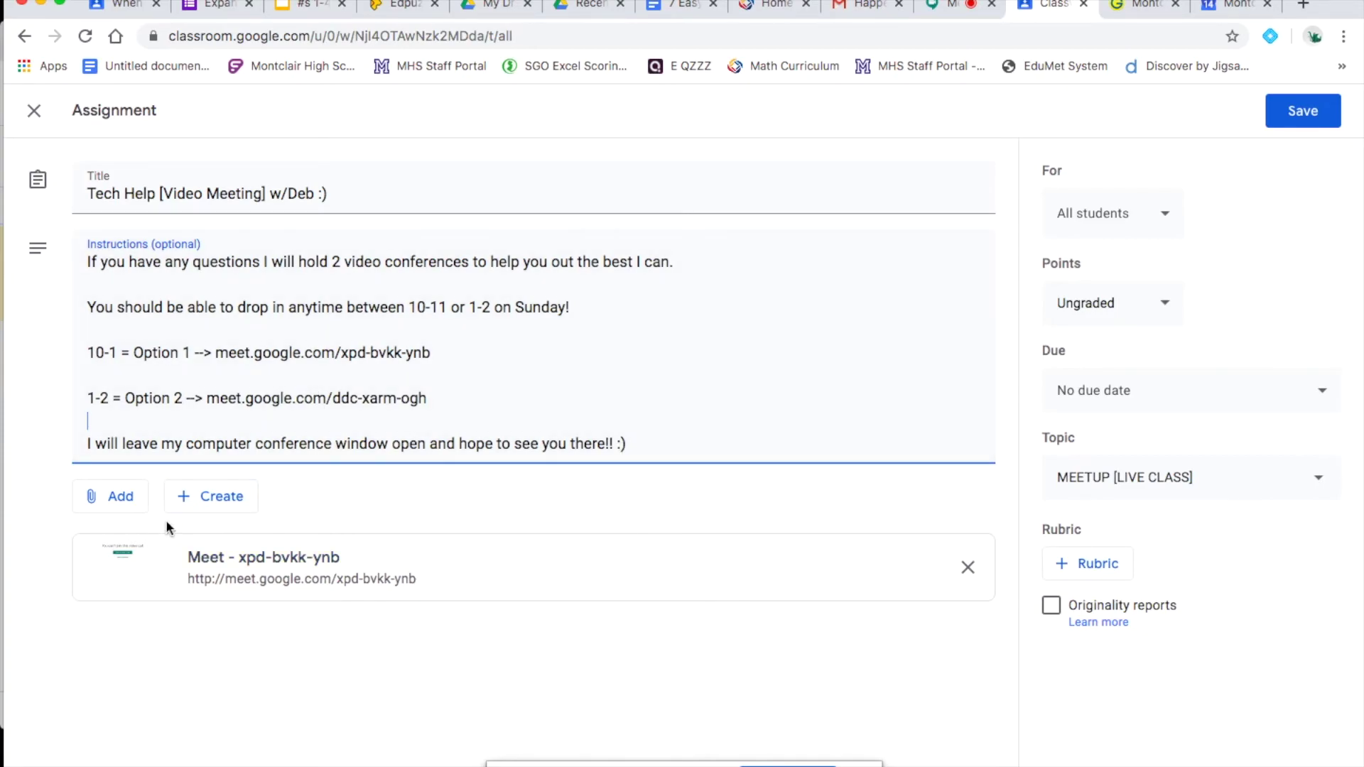
Attach meet.google.com/ddc-xarm-ogh to the assignment as a link.
click(112, 496)
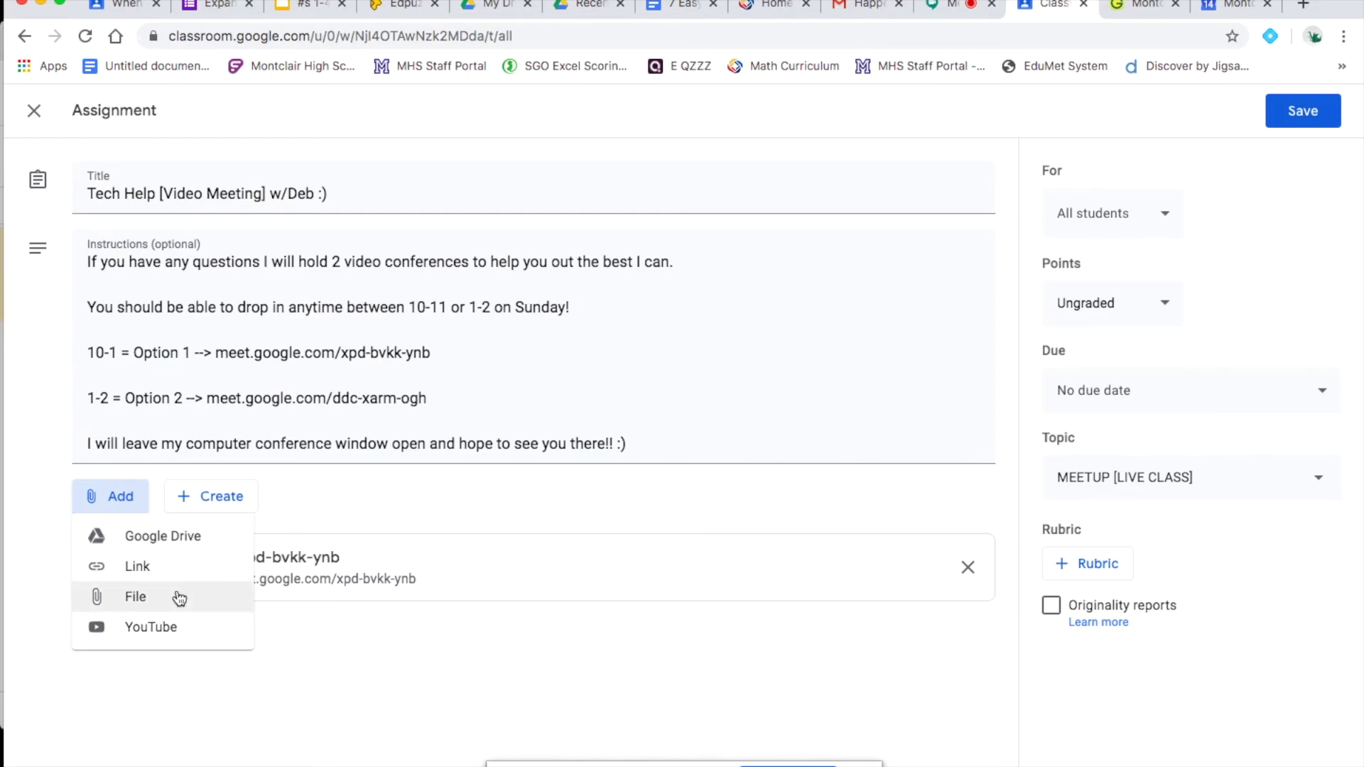
click(167, 569)
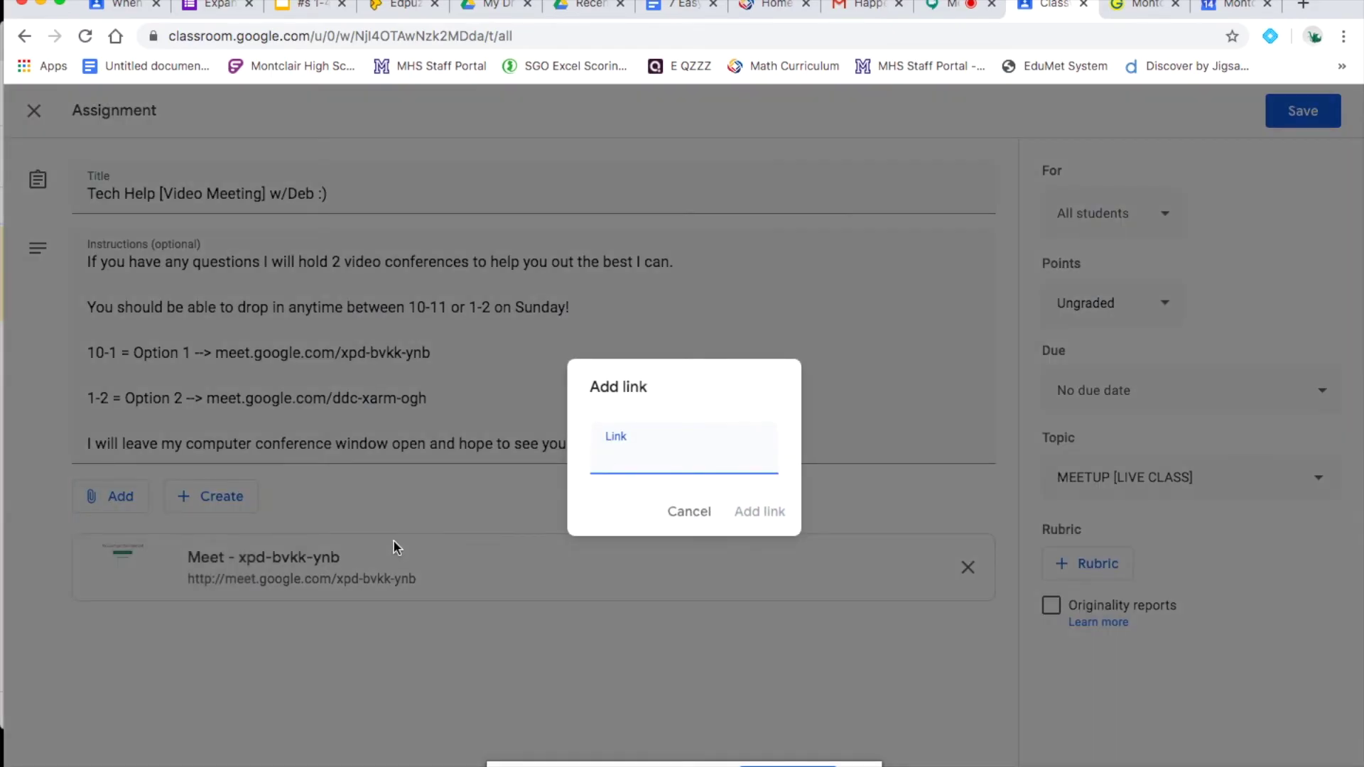
key(super+v)
click(756, 511)
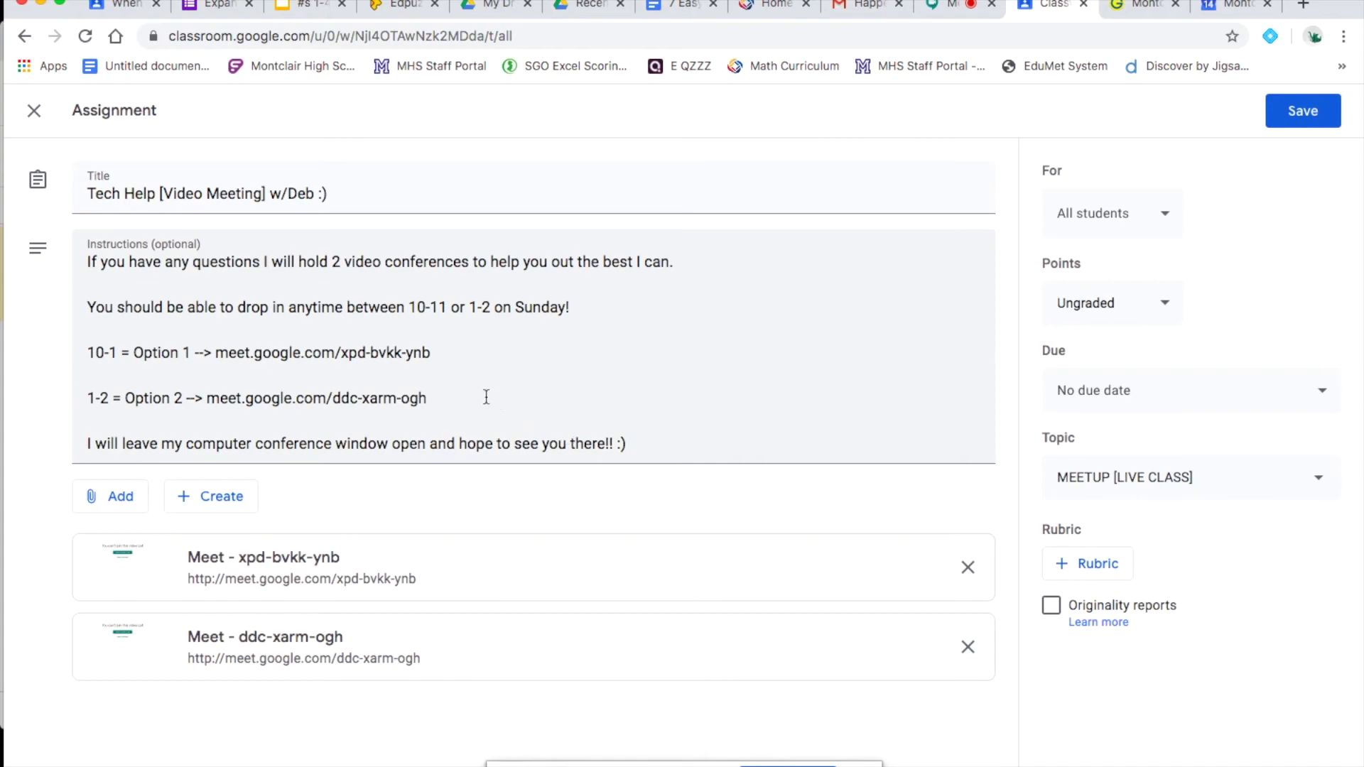
Select the full Option 1 Meet link in the instructions, then deselect it.
drag(429, 352, 231, 360)
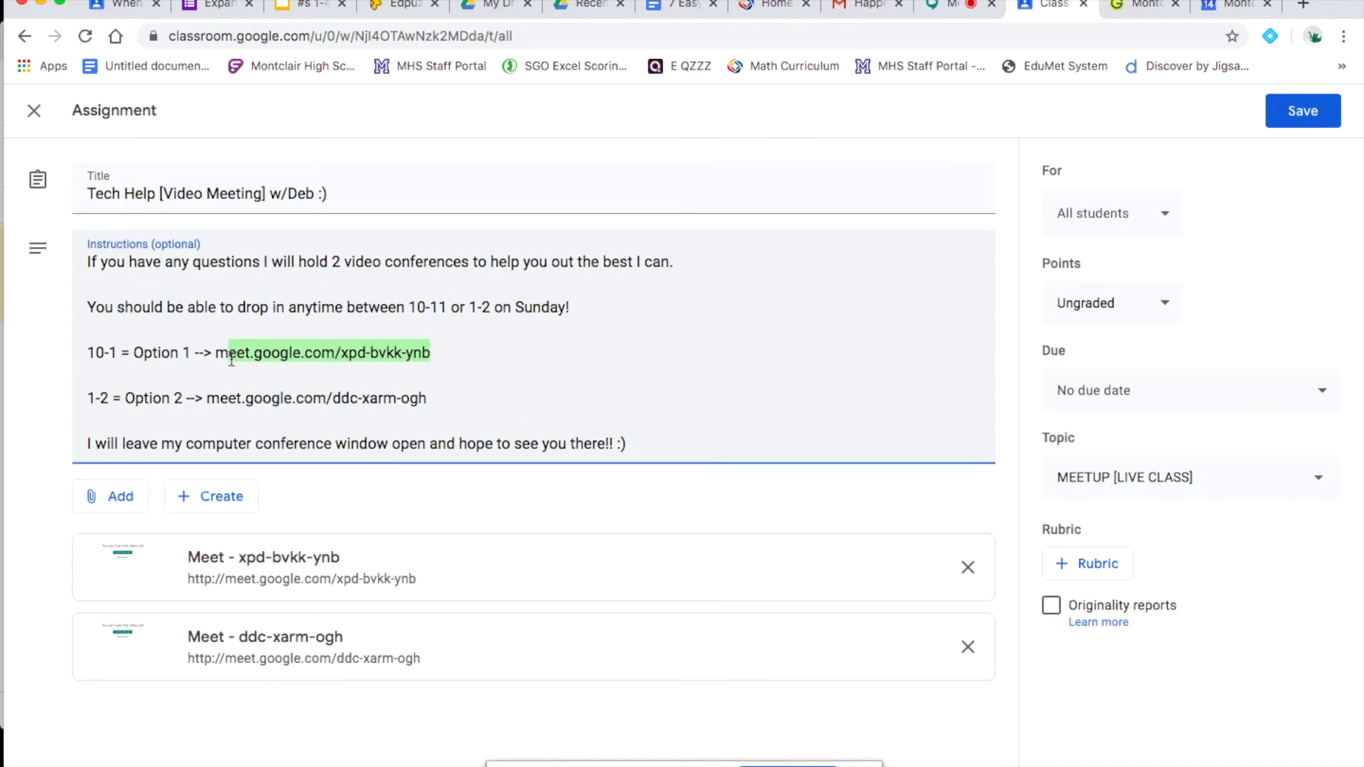
click(220, 364)
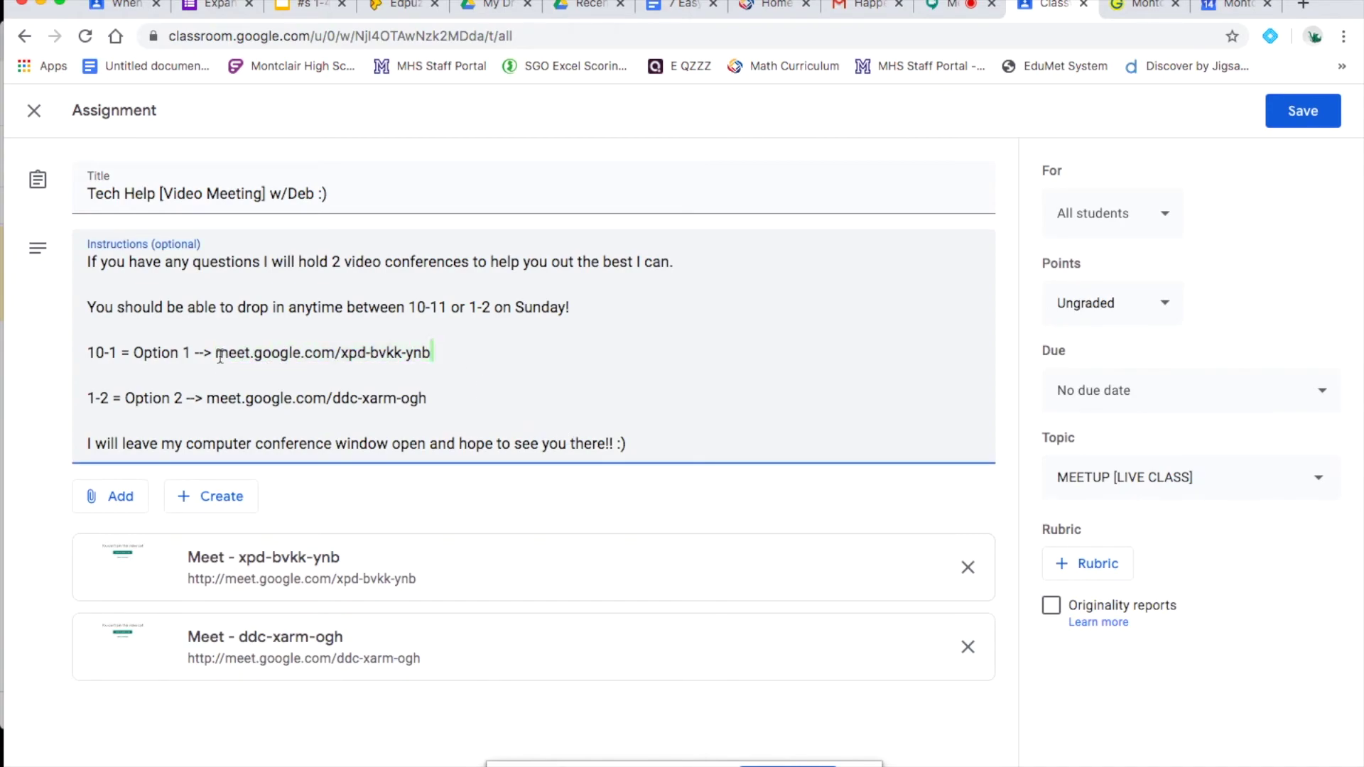
drag(215, 354, 435, 351)
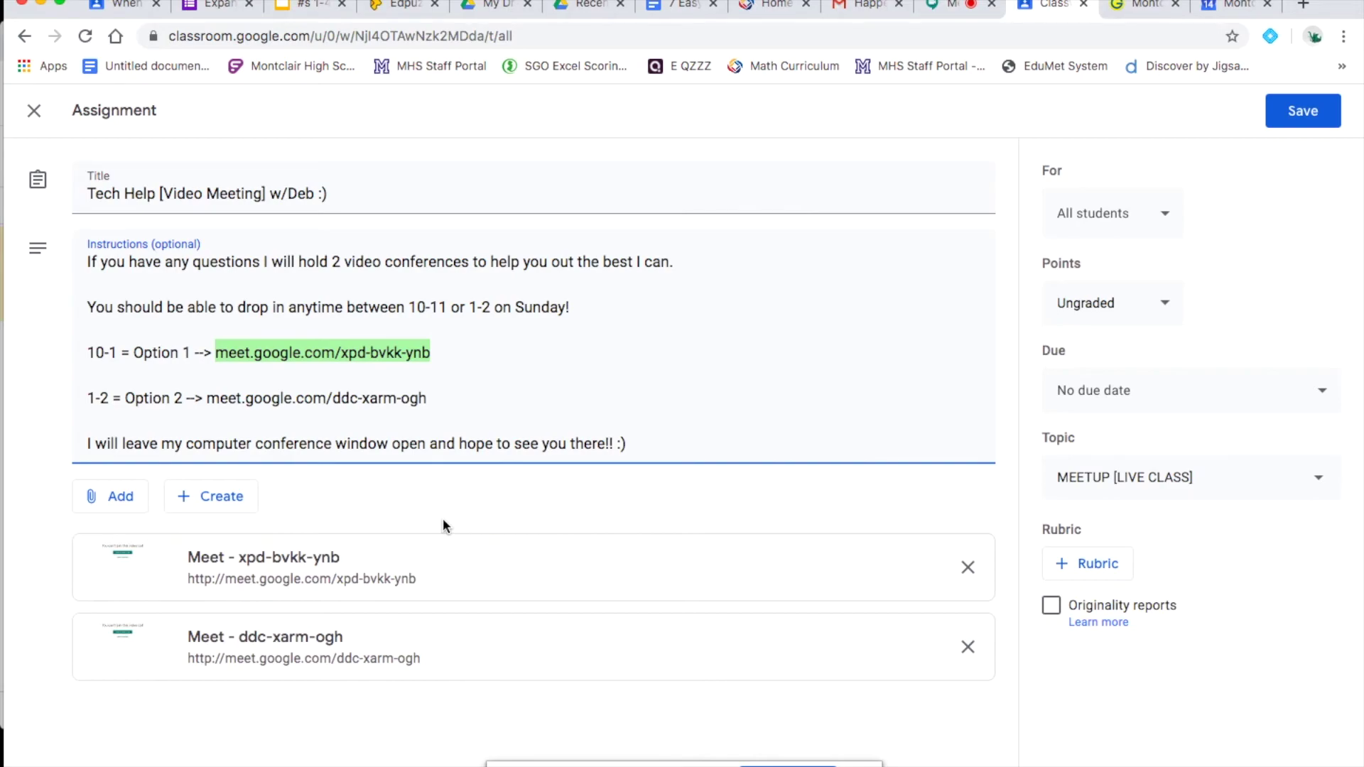
click(522, 401)
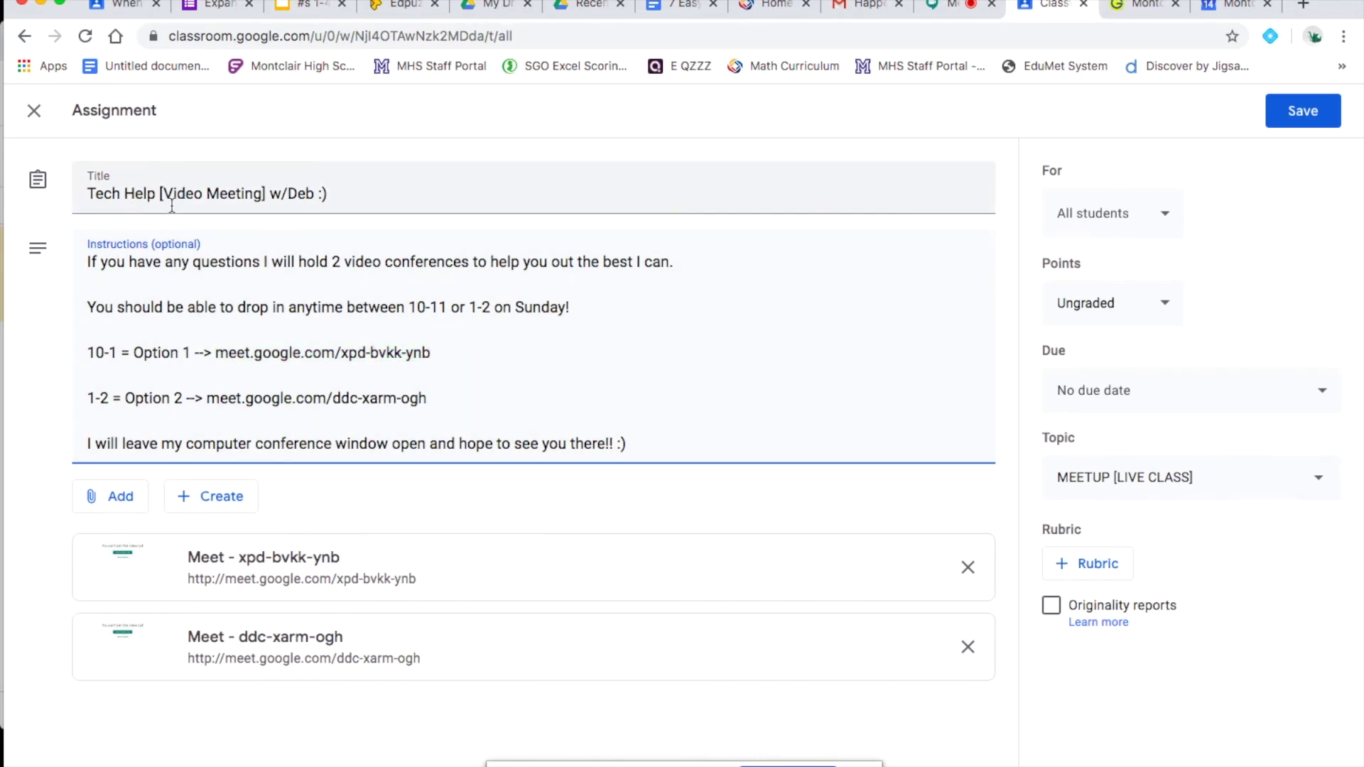
Retitle the assignment to 'FINALIZED: Tech Help [Video Meet]', shortening 'Meeting' to 'Meet'.
click(261, 198)
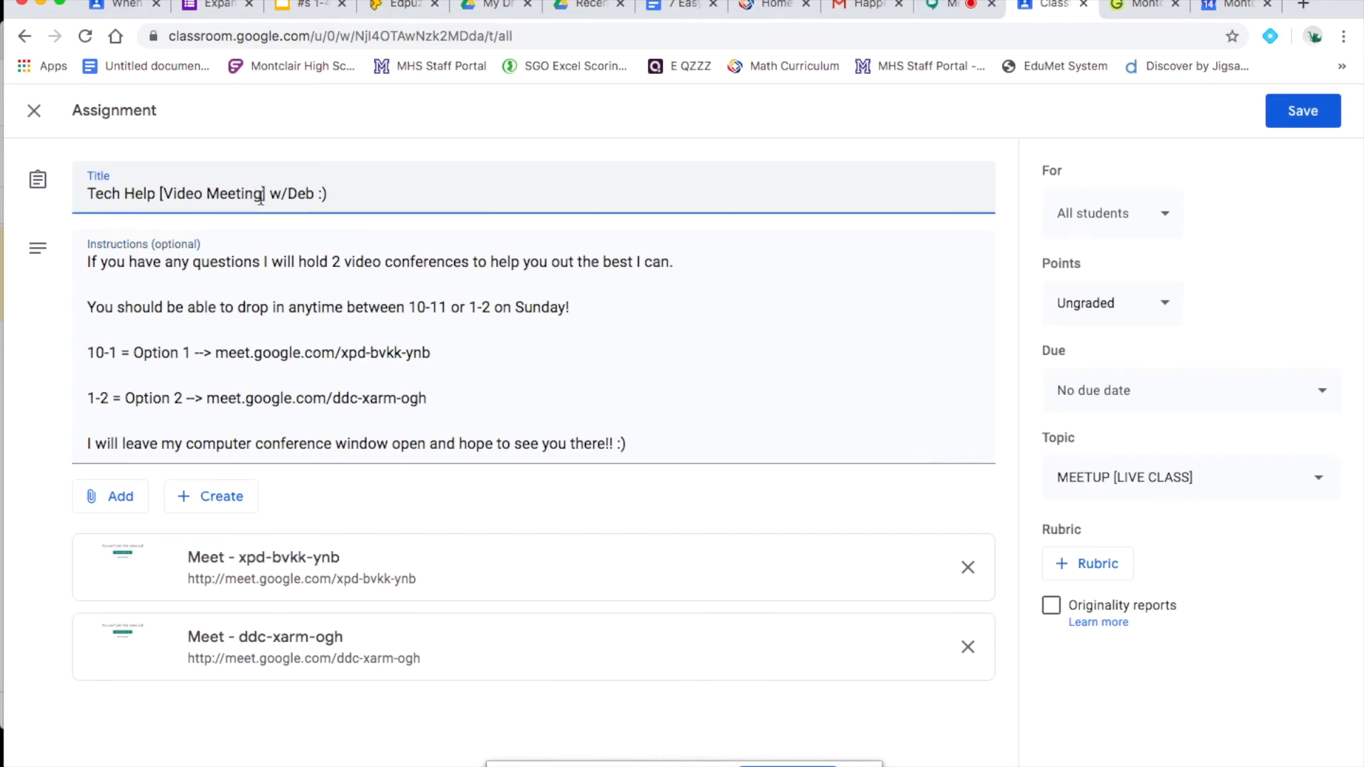
key(BackSpace)
key(BackSpace)
key(BackSpace)
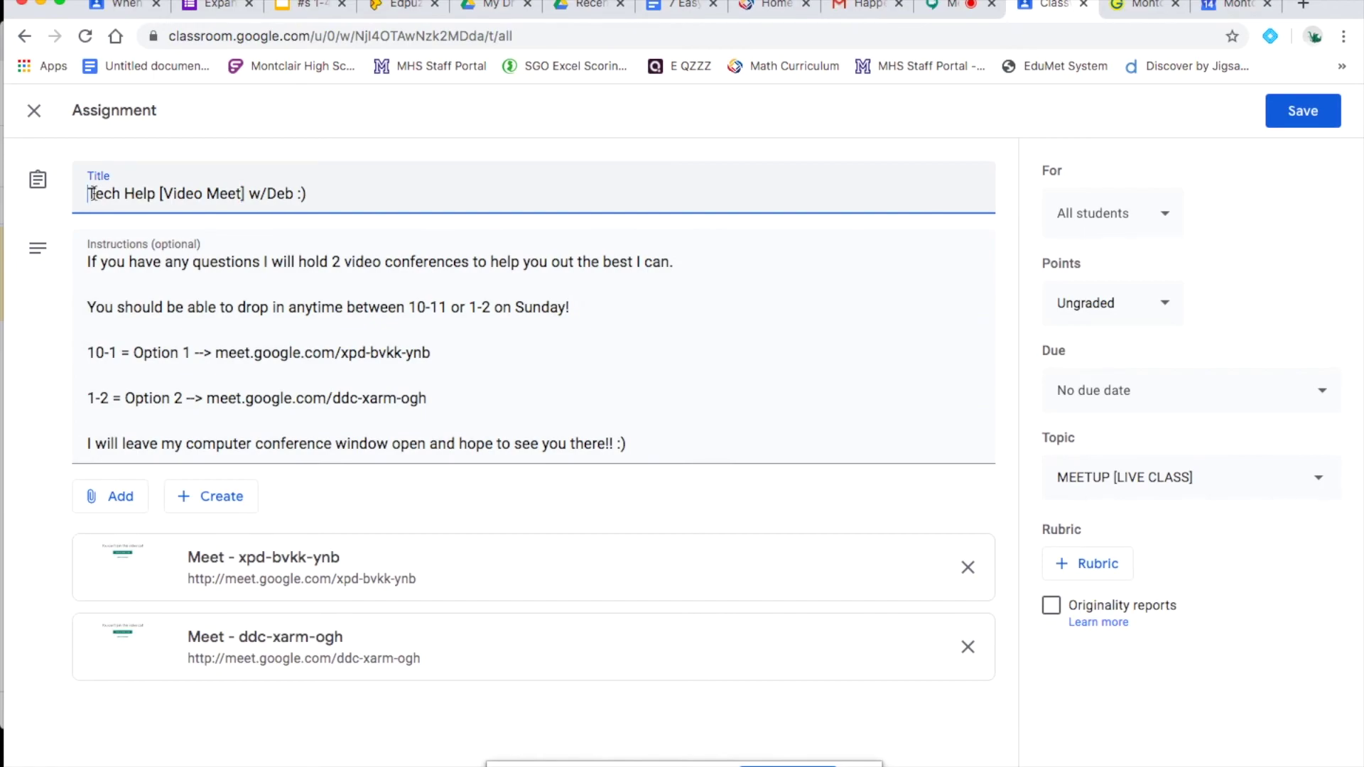
click(90, 194)
text(FINAL!)
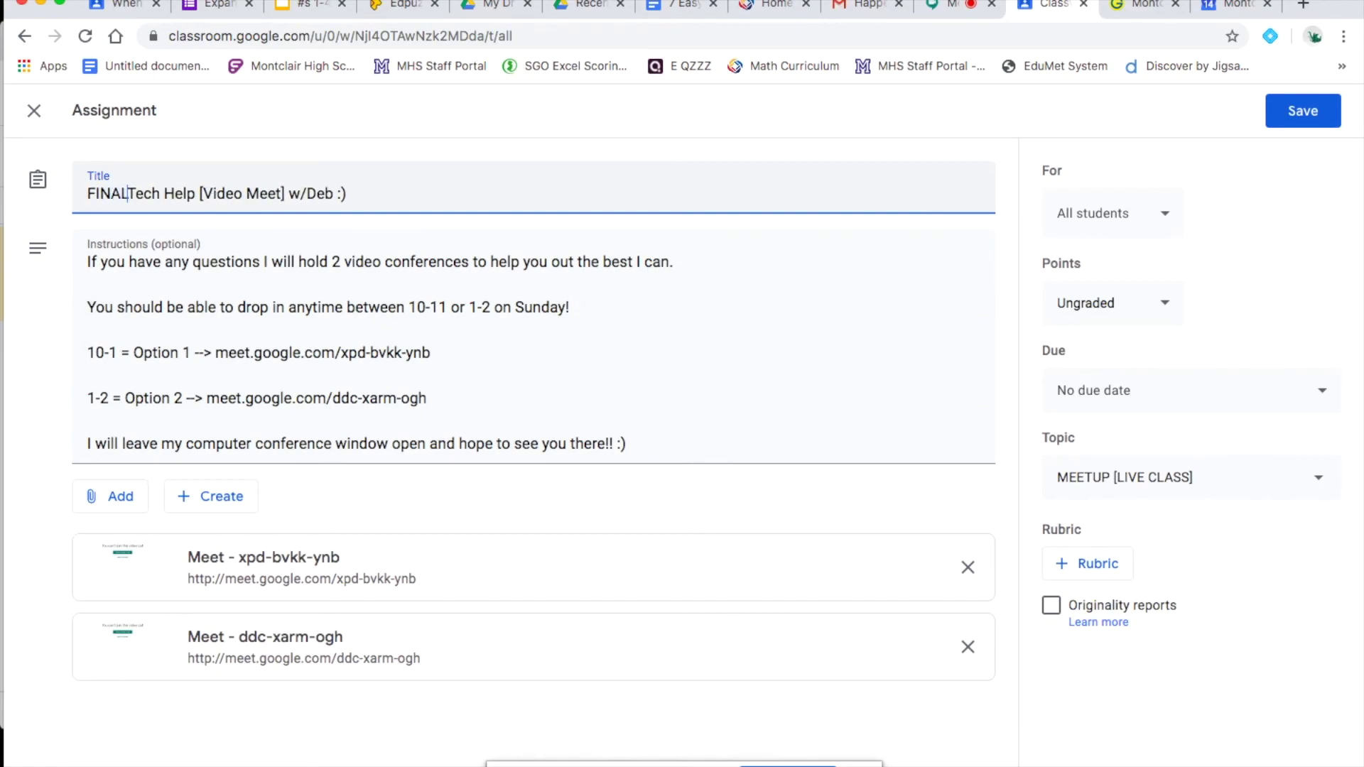
text(ZE)
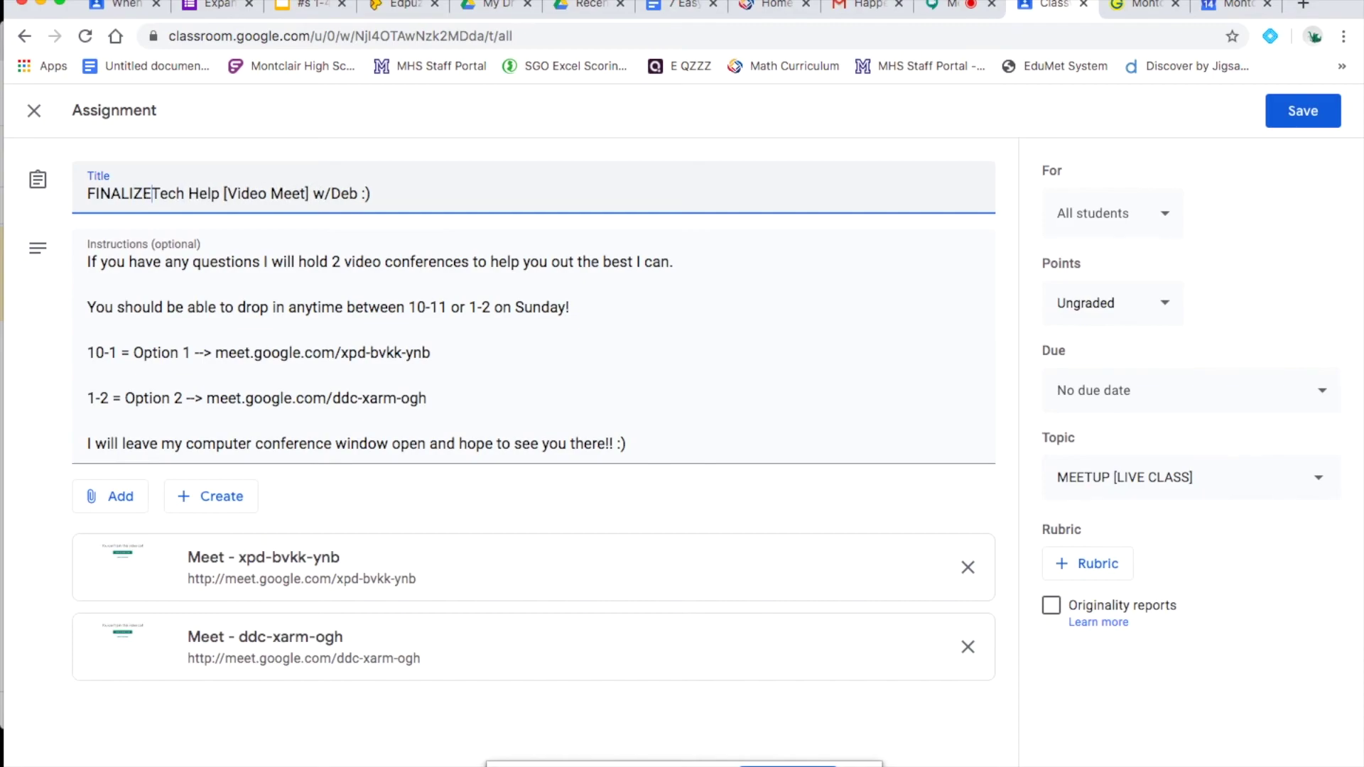
text(D:)
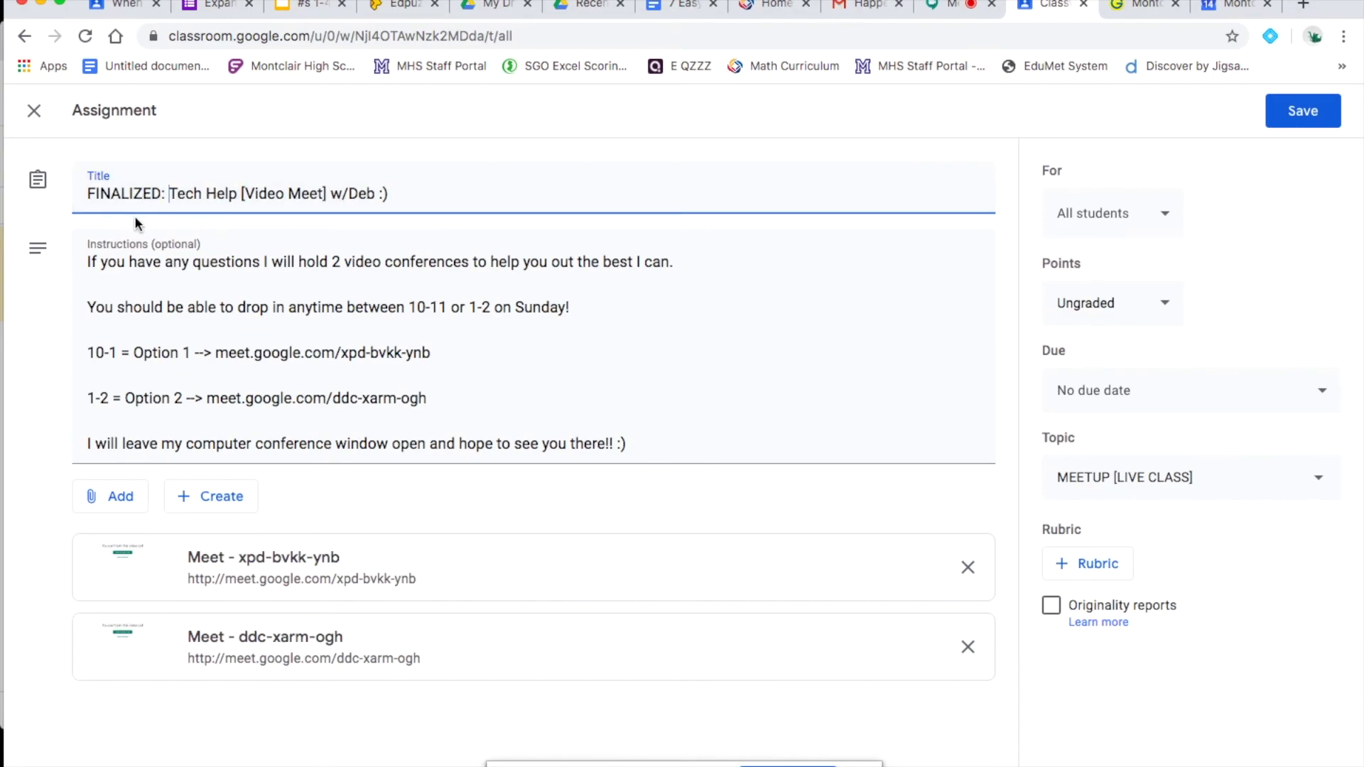
End the instructions with a PS apologizing for the dozen emails, closing 'Forgive me. :)'.
click(713, 450)
key(Return)
key(Return)
text(PS- )
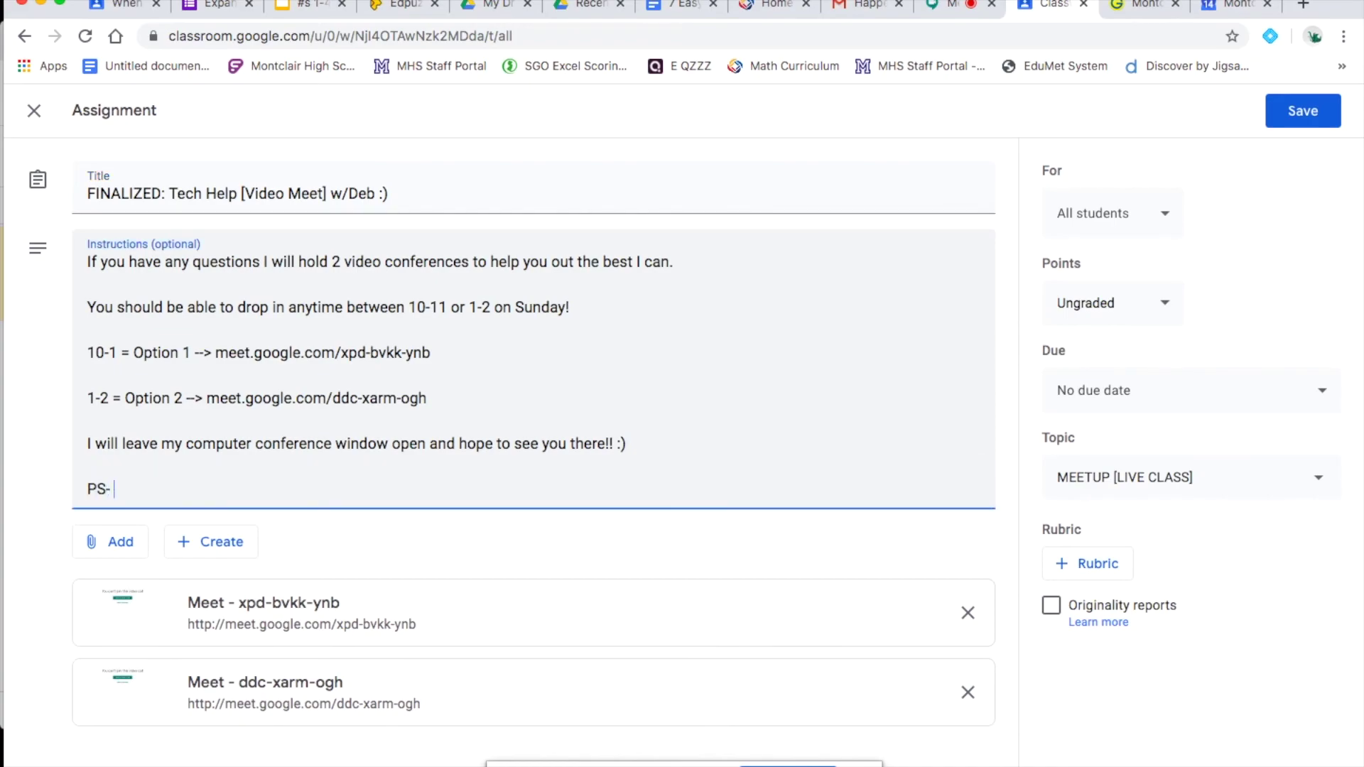
text(Sorry this was such)
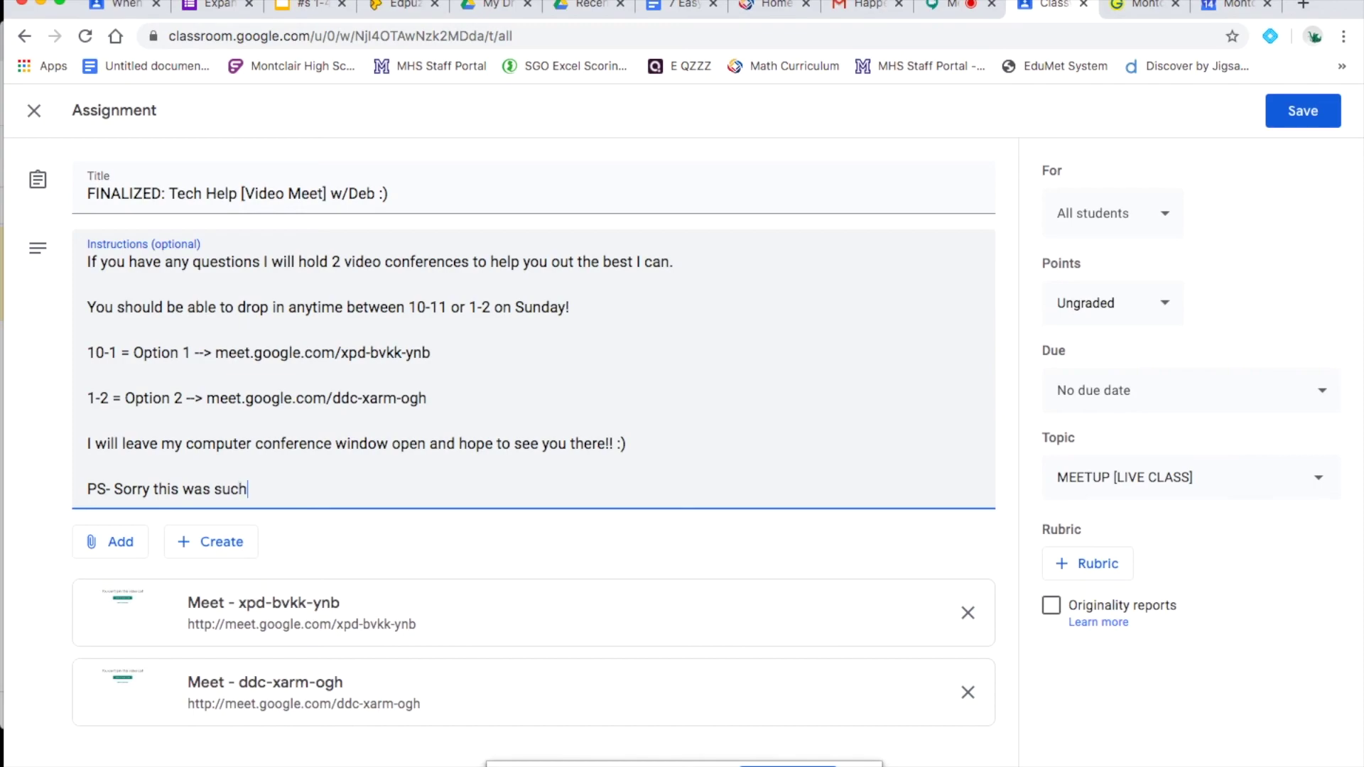
text( a mess and you maybe got )
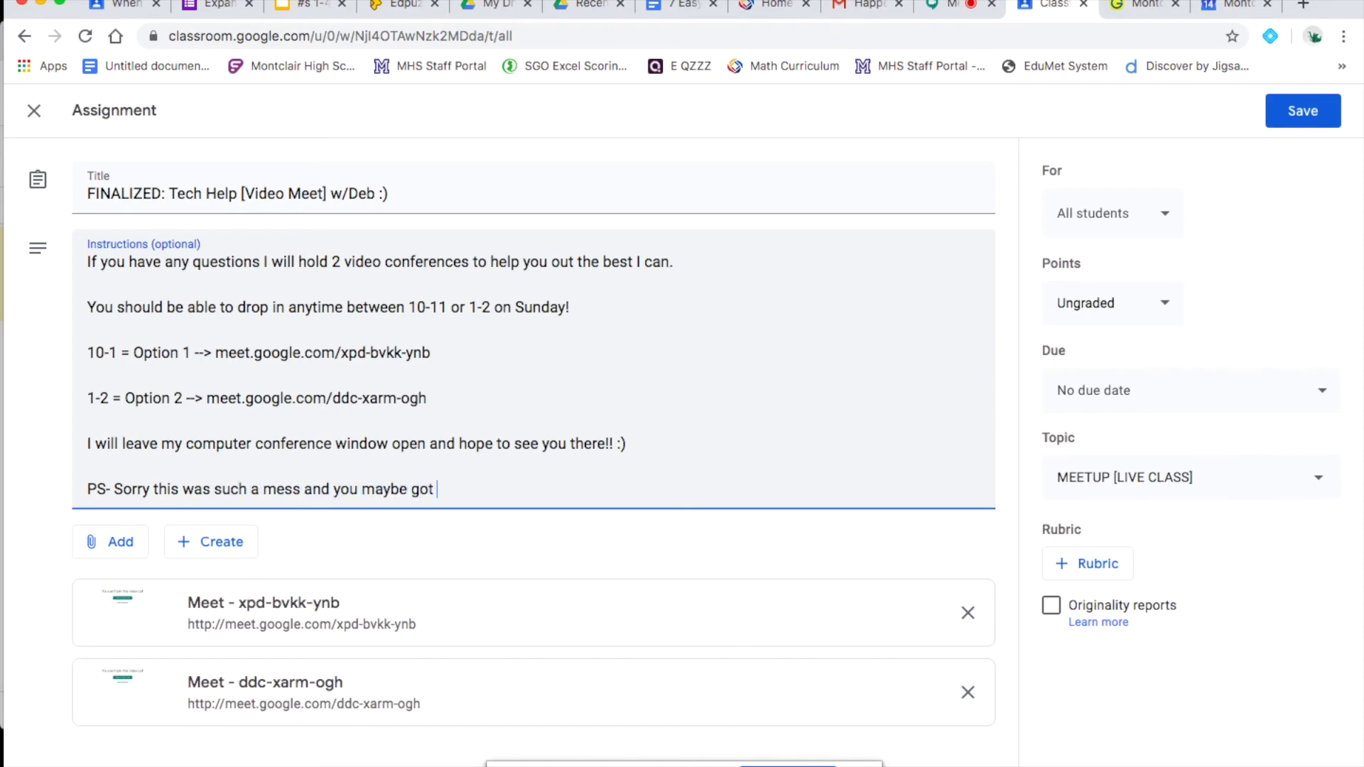
text(a dozen e)
key(BackSpace)
key(BackSpace)
text(zen emails, but I was le)
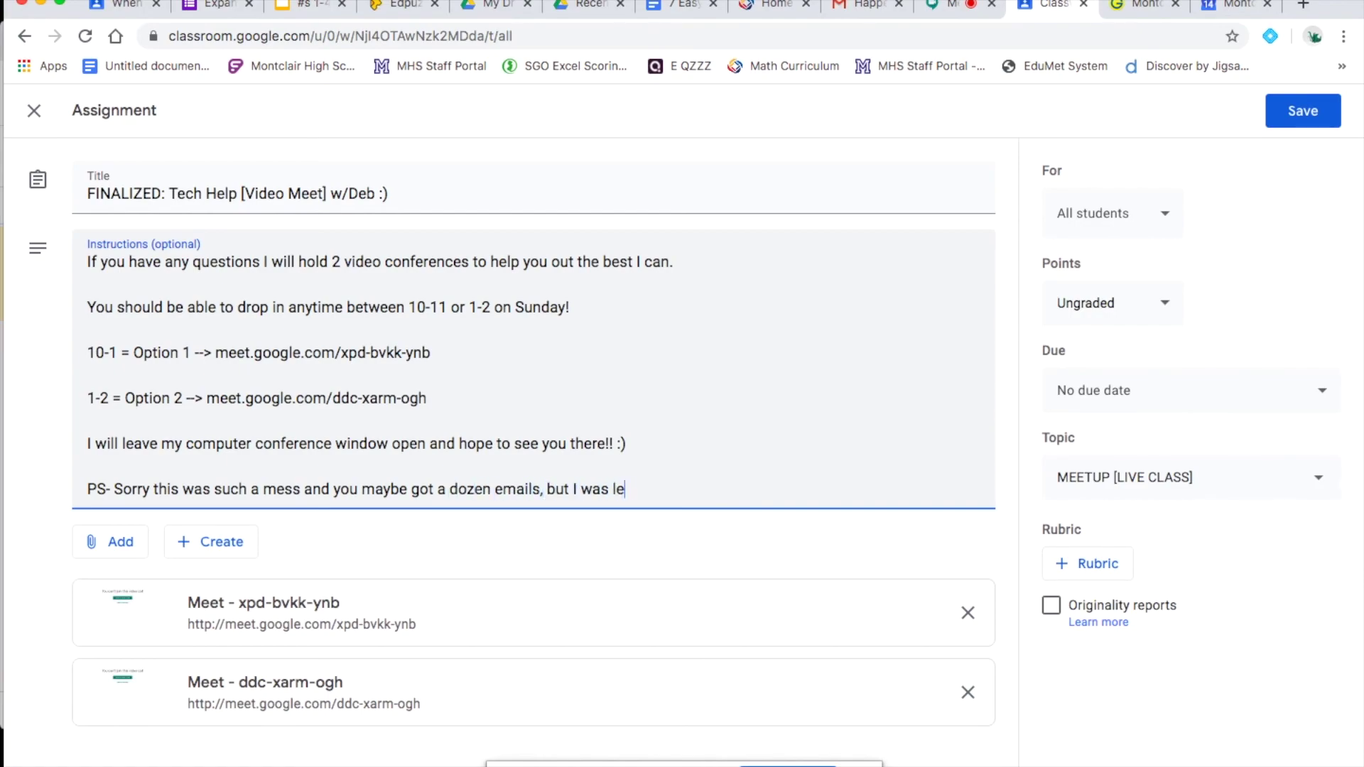
text(arning how to do this )
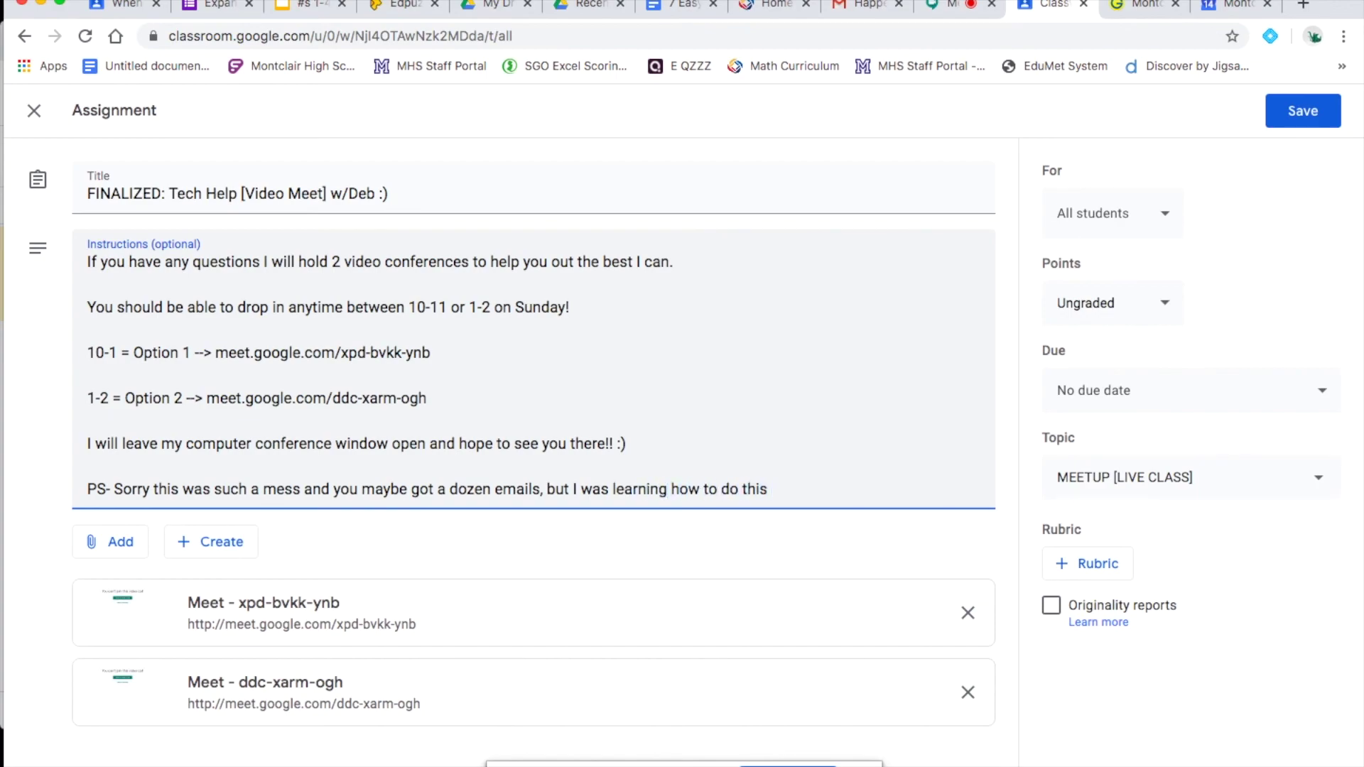
text(myself. Forgive me. :))
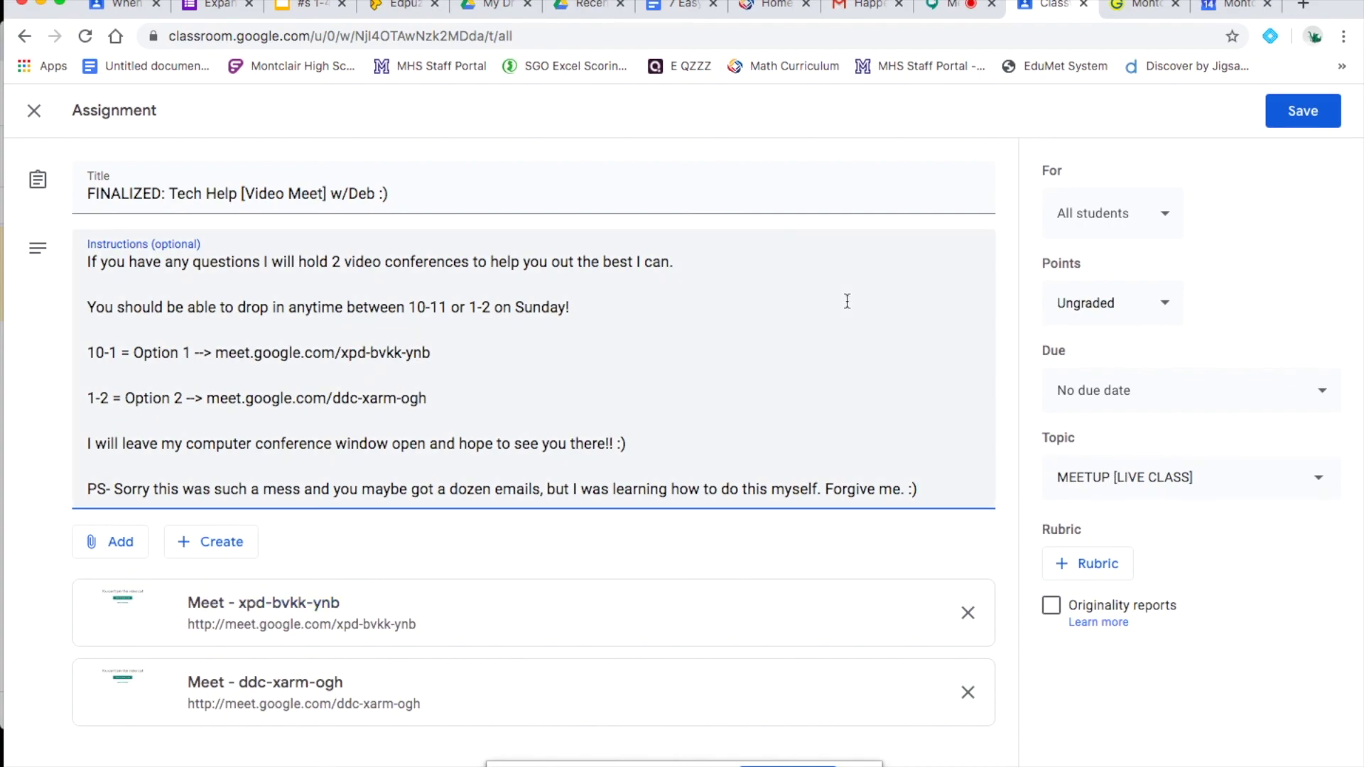
mouse_move(10, 171)
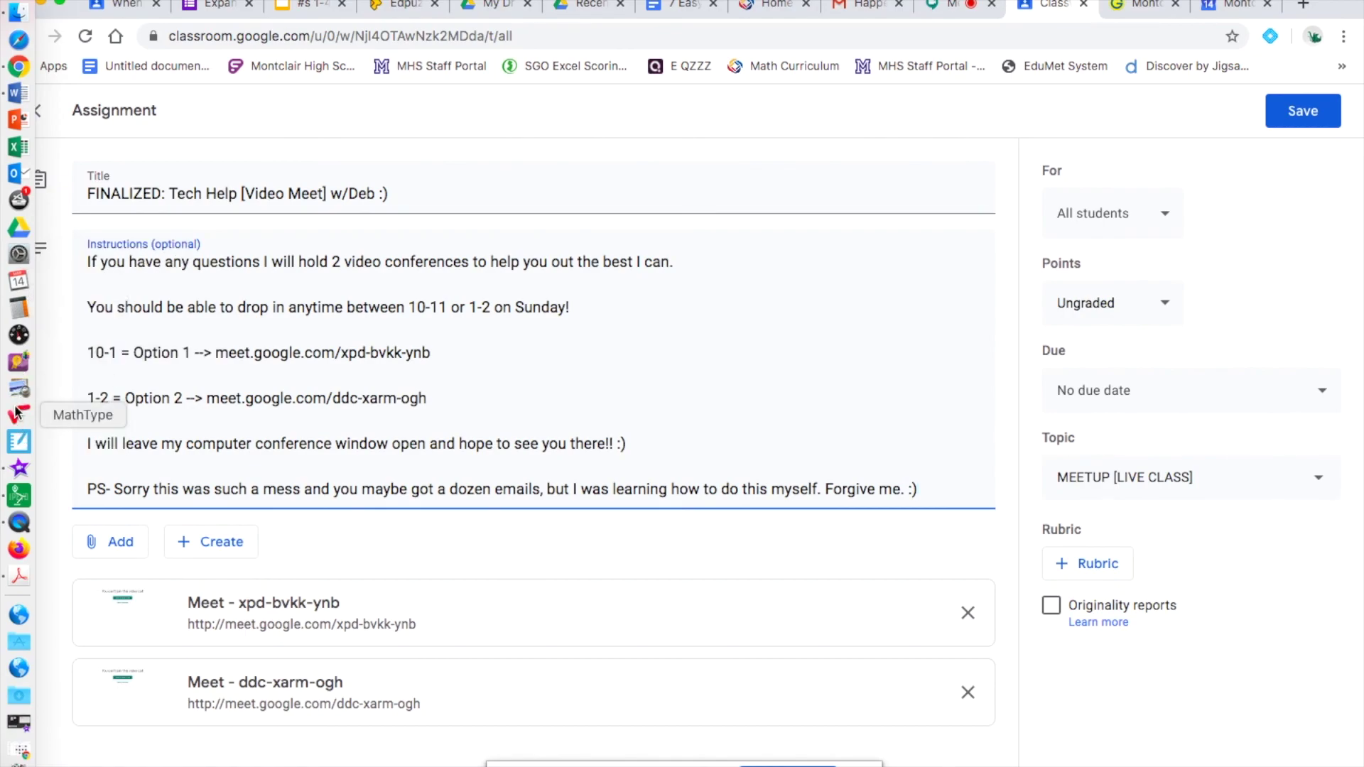
Bring up QuickTime Player's Dock menu showing the Stop Screen Recording option.
right_click(19, 523)
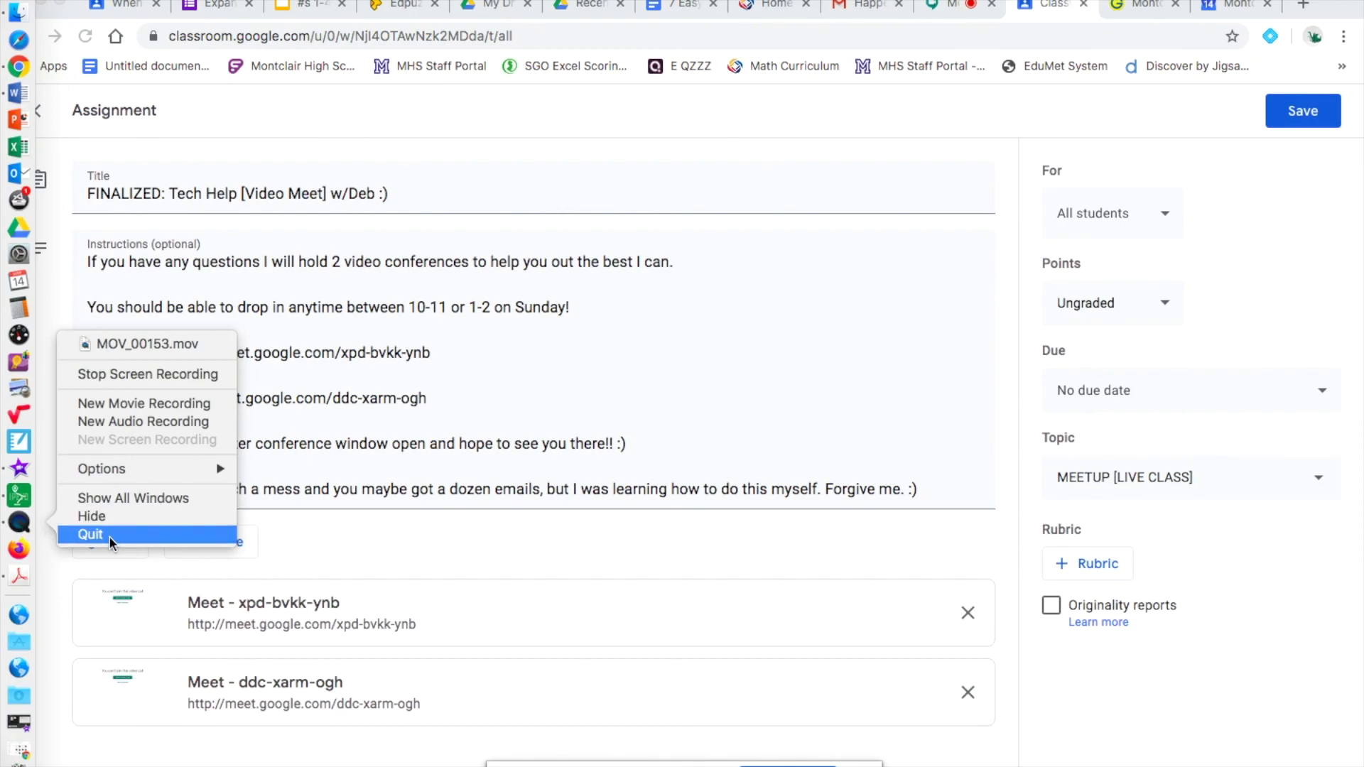